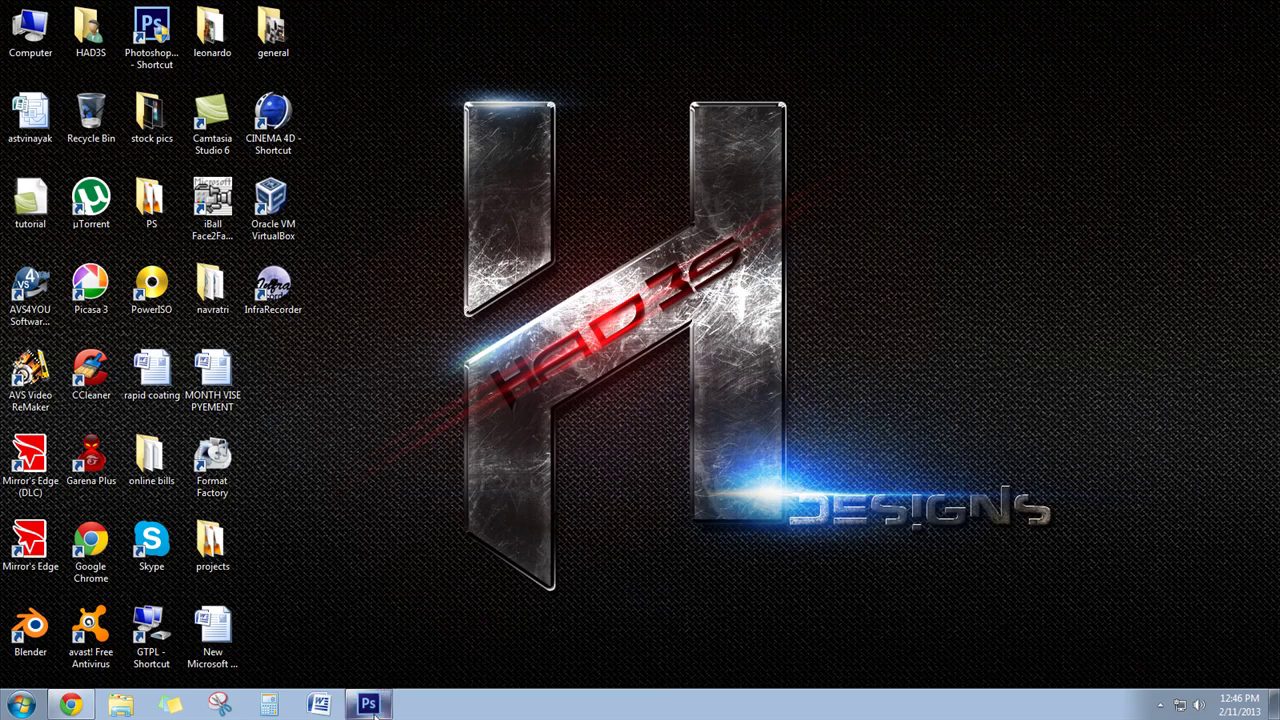
Step: Restore the Photoshop window showing the metallic H logo artwork from the taskbar
left_click(368, 704)
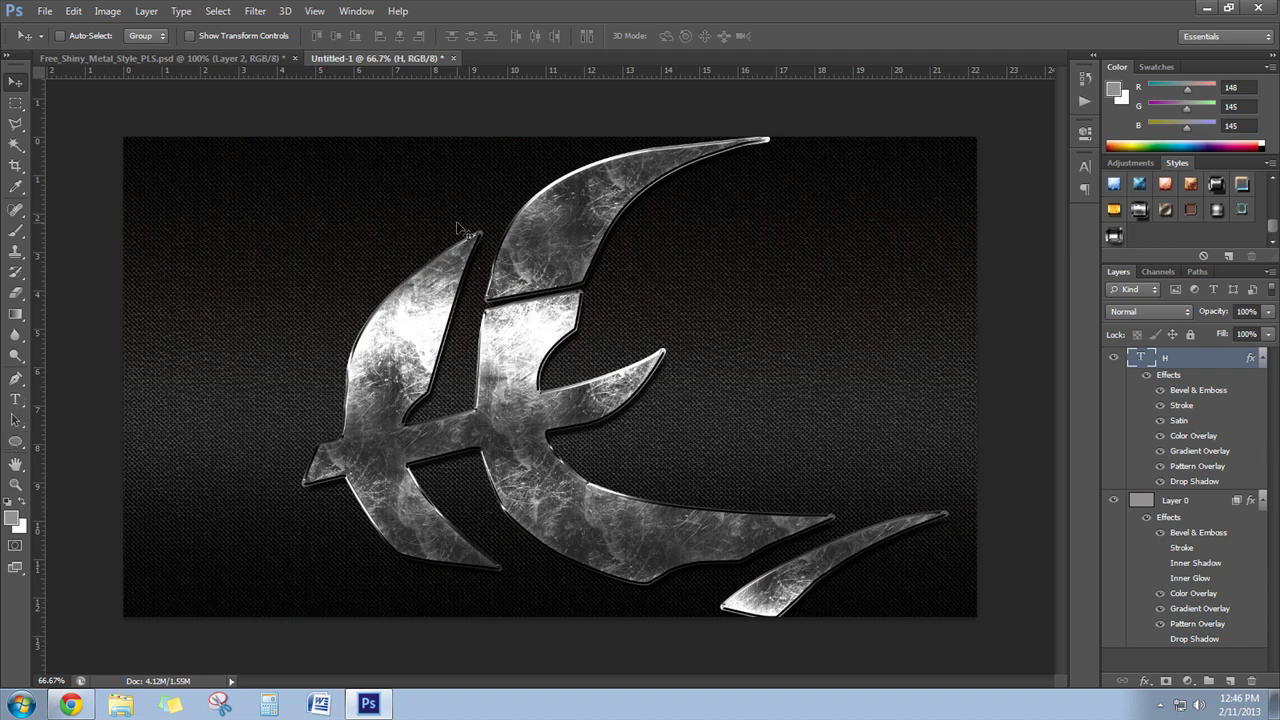
Step: Open 'Blurry Sparkles By CodeDraco' from stock pics > all stocks > a flares
left_click(45, 11)
left_click(60, 49)
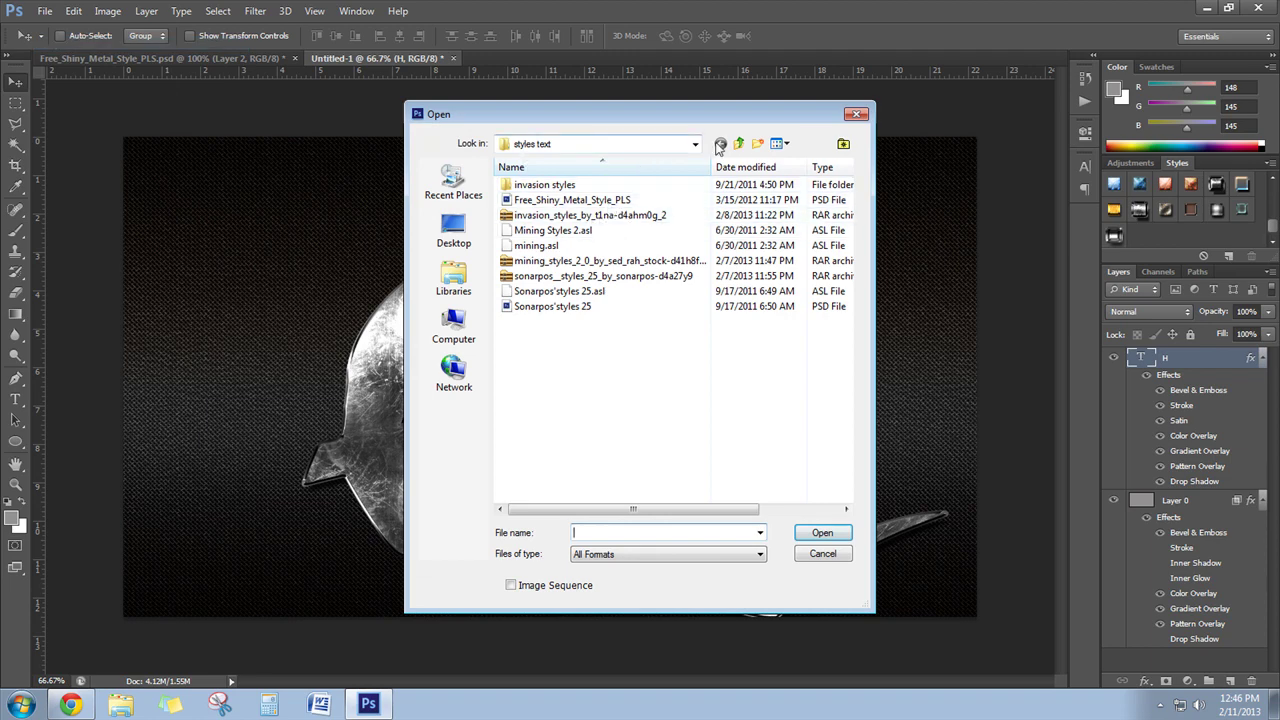
left_click(738, 143)
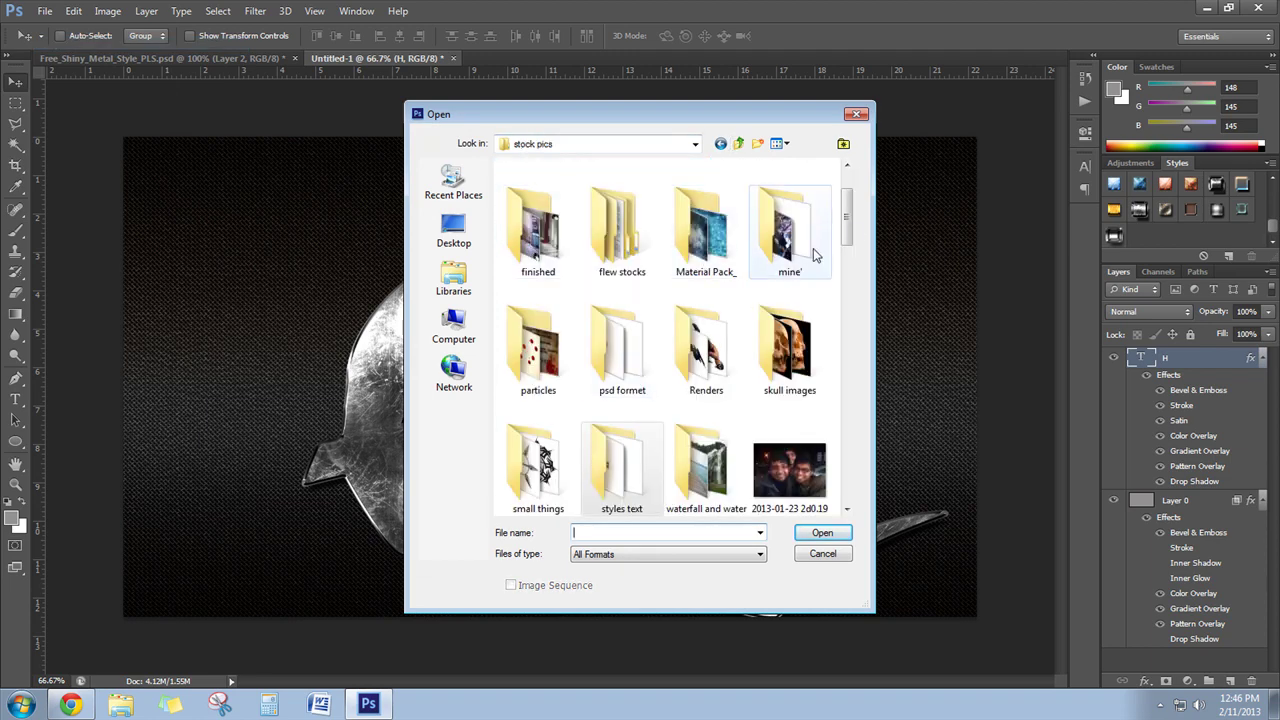
scroll(690, 270, "down", 2)
scroll(640, 285, "up", 3)
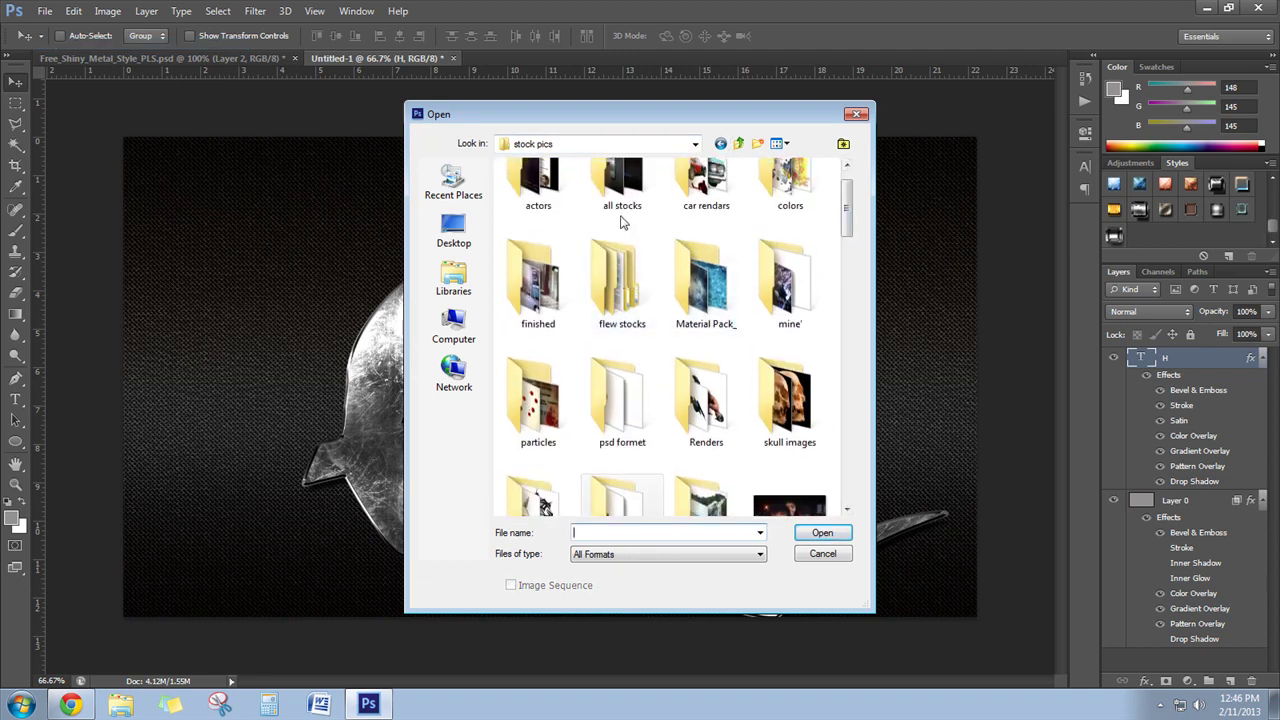
double_click(612, 180)
double_click(528, 178)
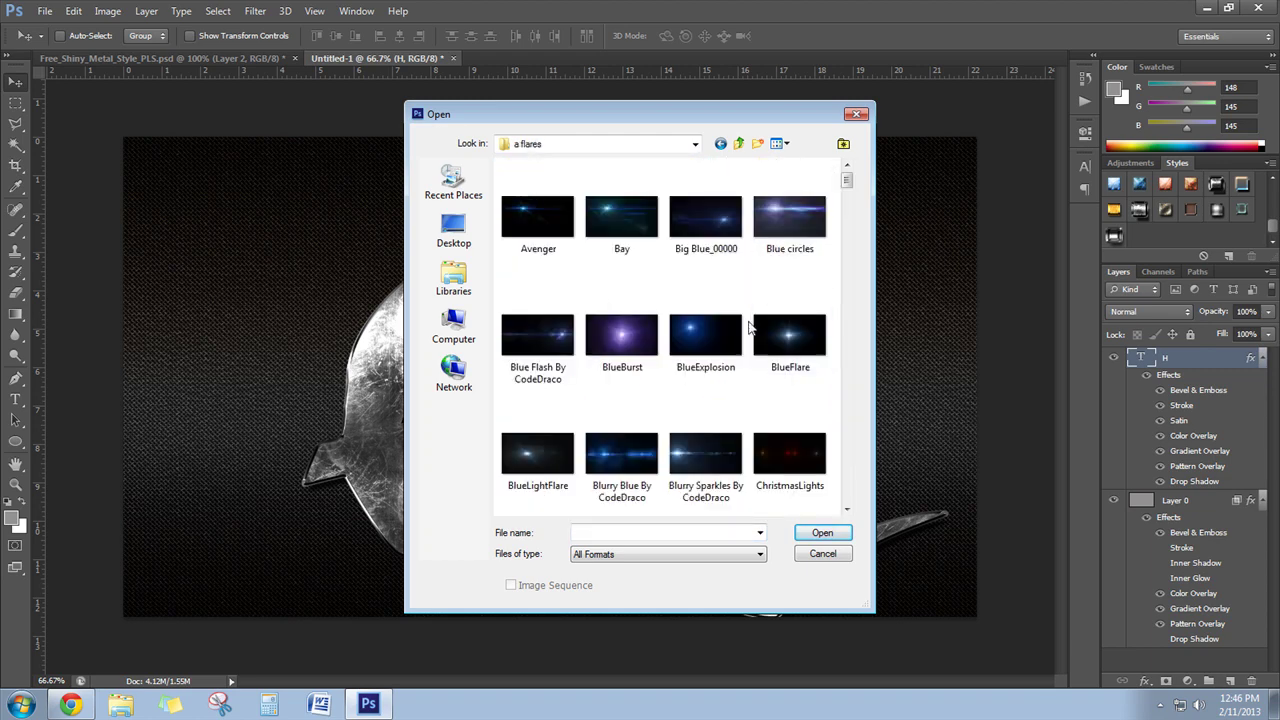
left_click(700, 465)
scroll(690, 320, "down", 2)
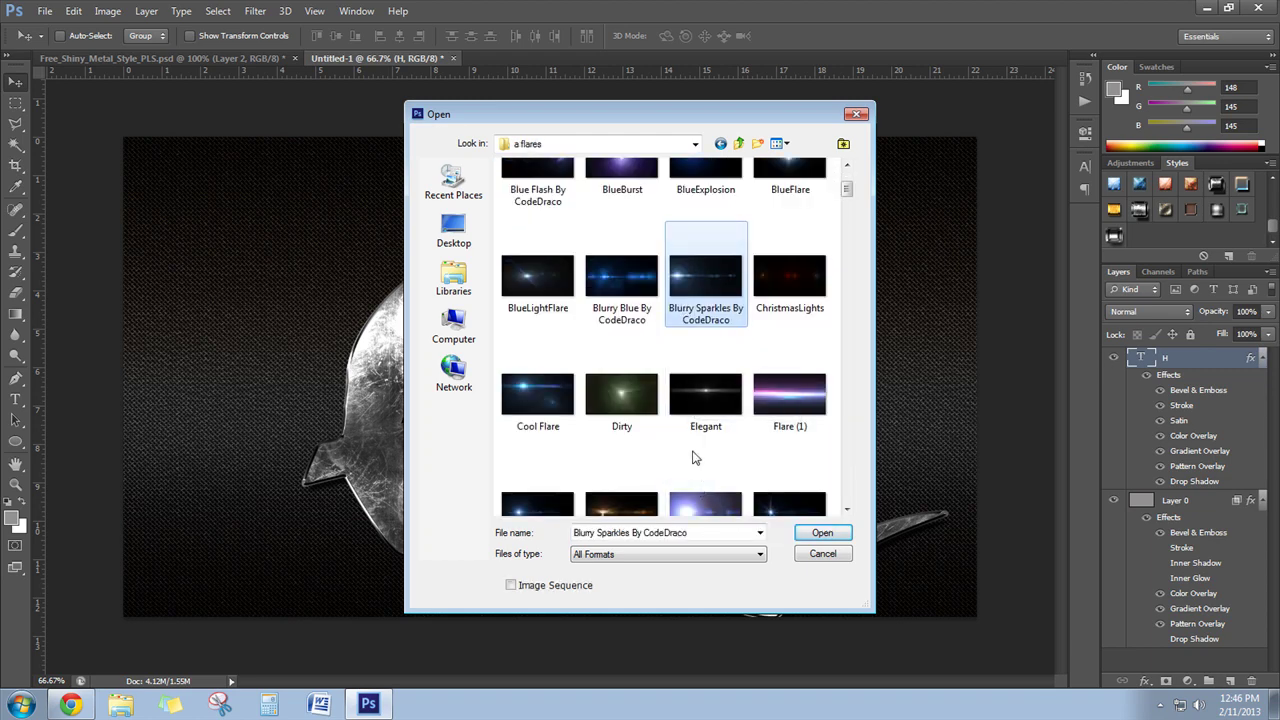
scroll(686, 451, "down", 2)
left_click(812, 532)
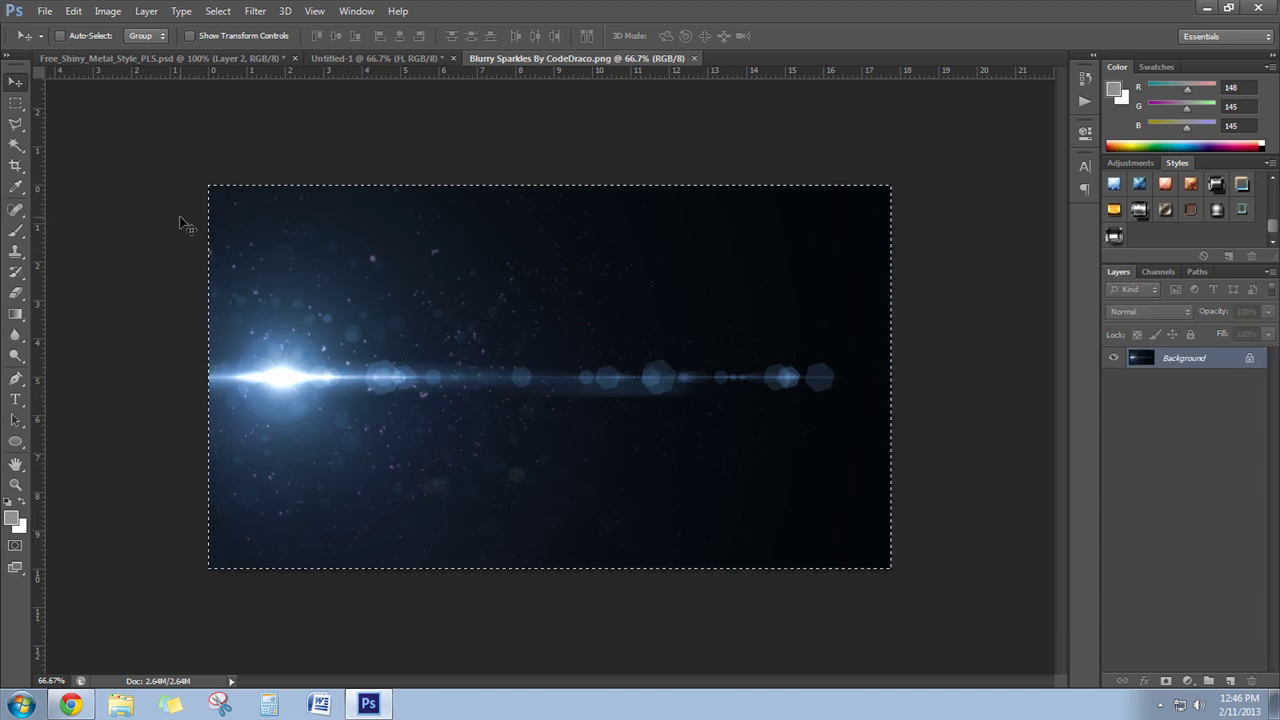
Step: Paste the sparkles image into the Untitled-1 logo document as Layer 1 above the H
left_click(227, 61)
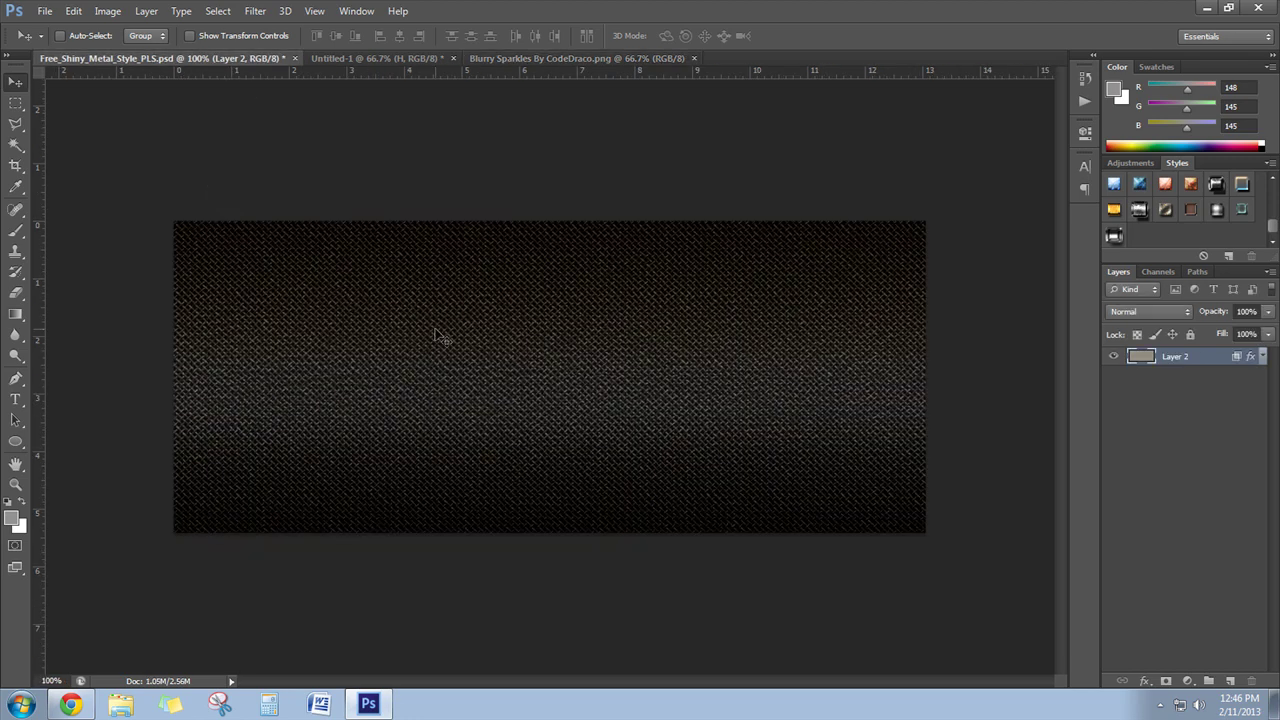
left_click(397, 60)
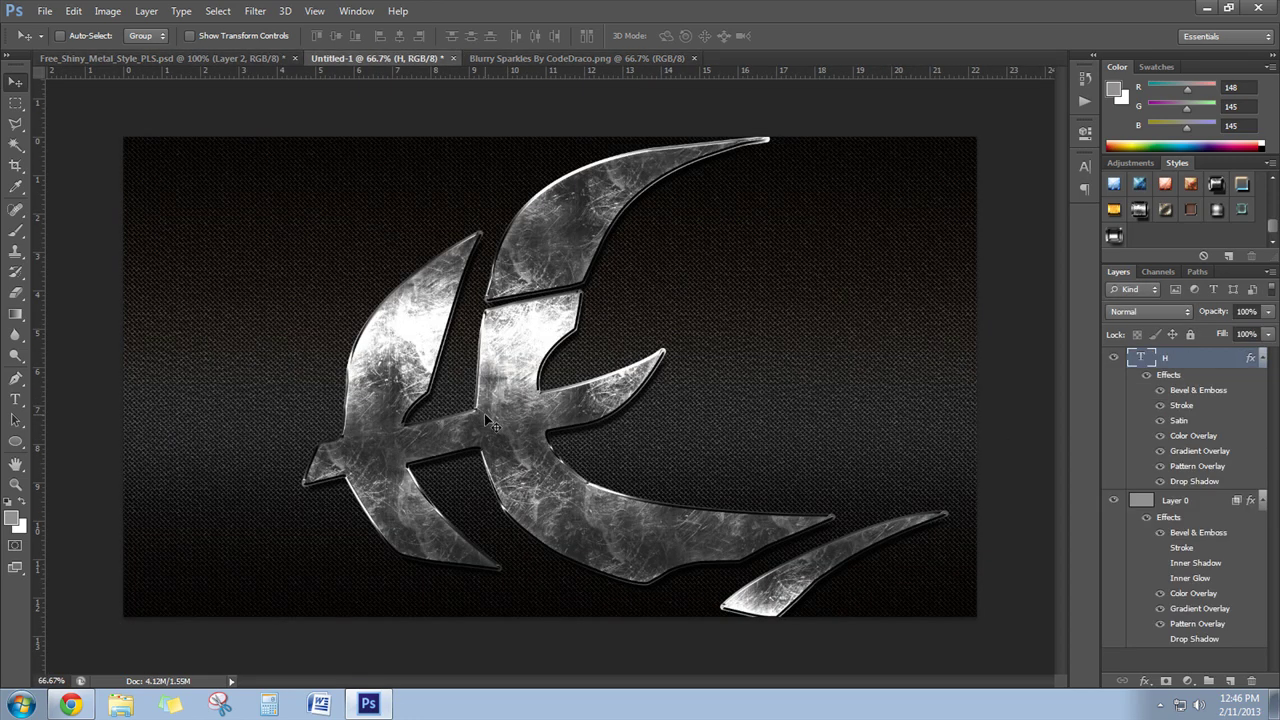
key("ctrl+v")
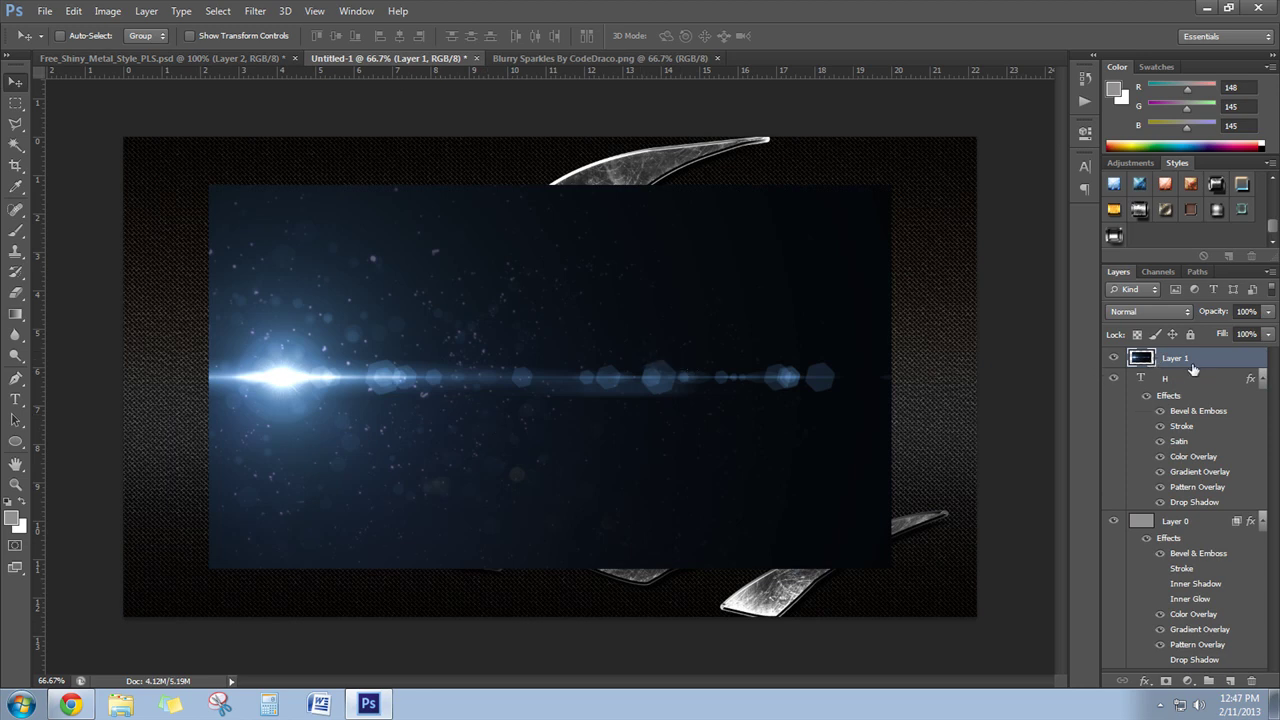
Step: Set the sparkles layer to Screen blend mode and shift it up and right
left_click(1148, 311)
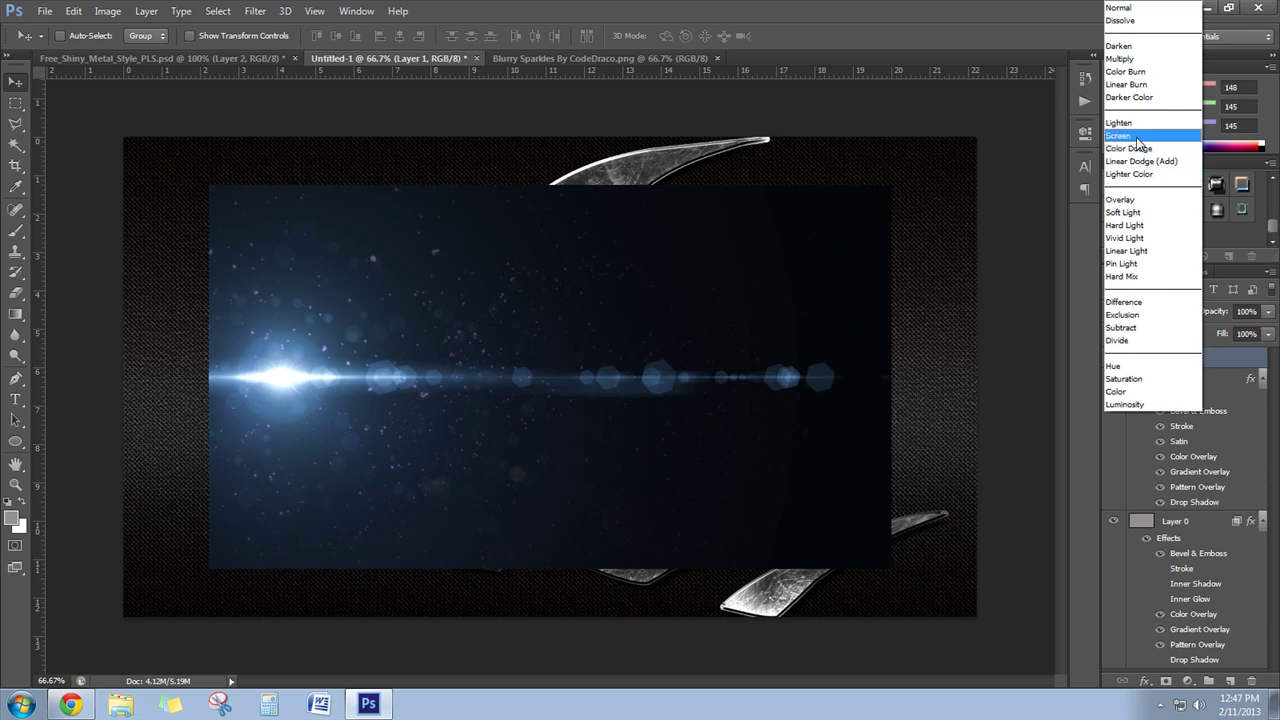
left_click(1120, 135)
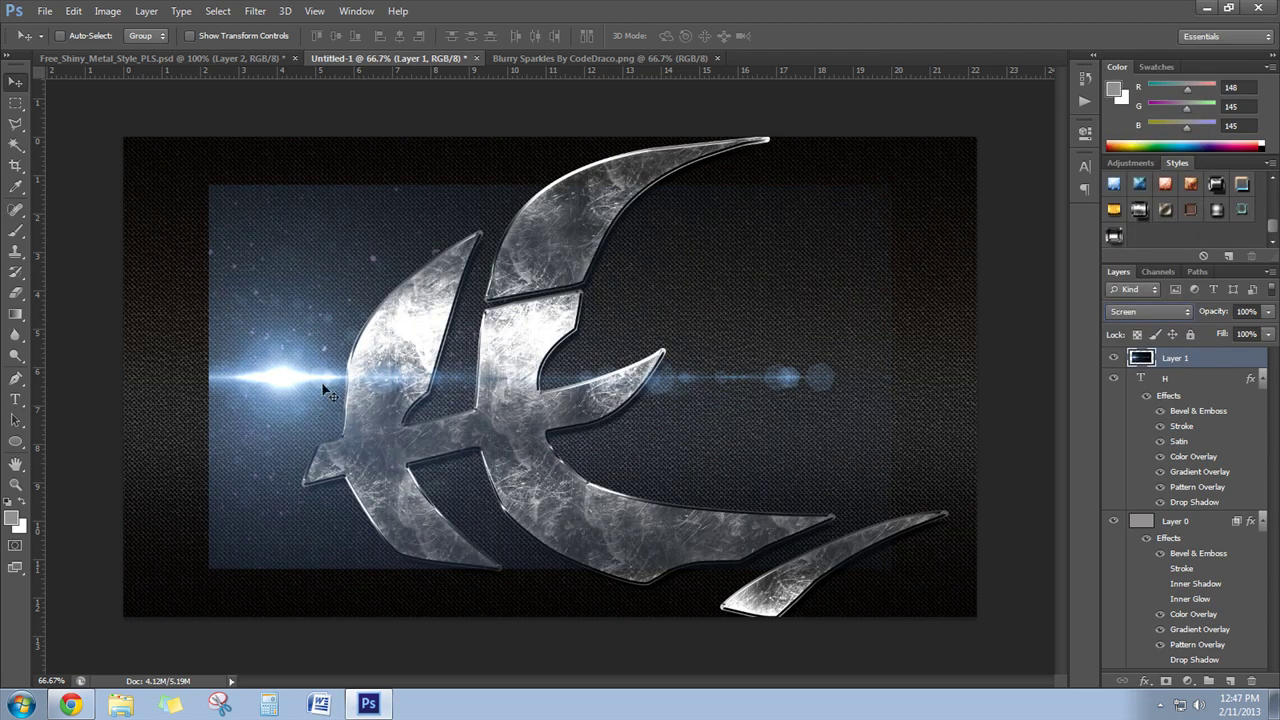
mouse_move(327, 409)
left_mouse_down()
mouse_move(471, 290)
mouse_move(415, 461)
mouse_move(476, 278)
mouse_move(489, 297)
mouse_move(428, 347)
left_mouse_up()
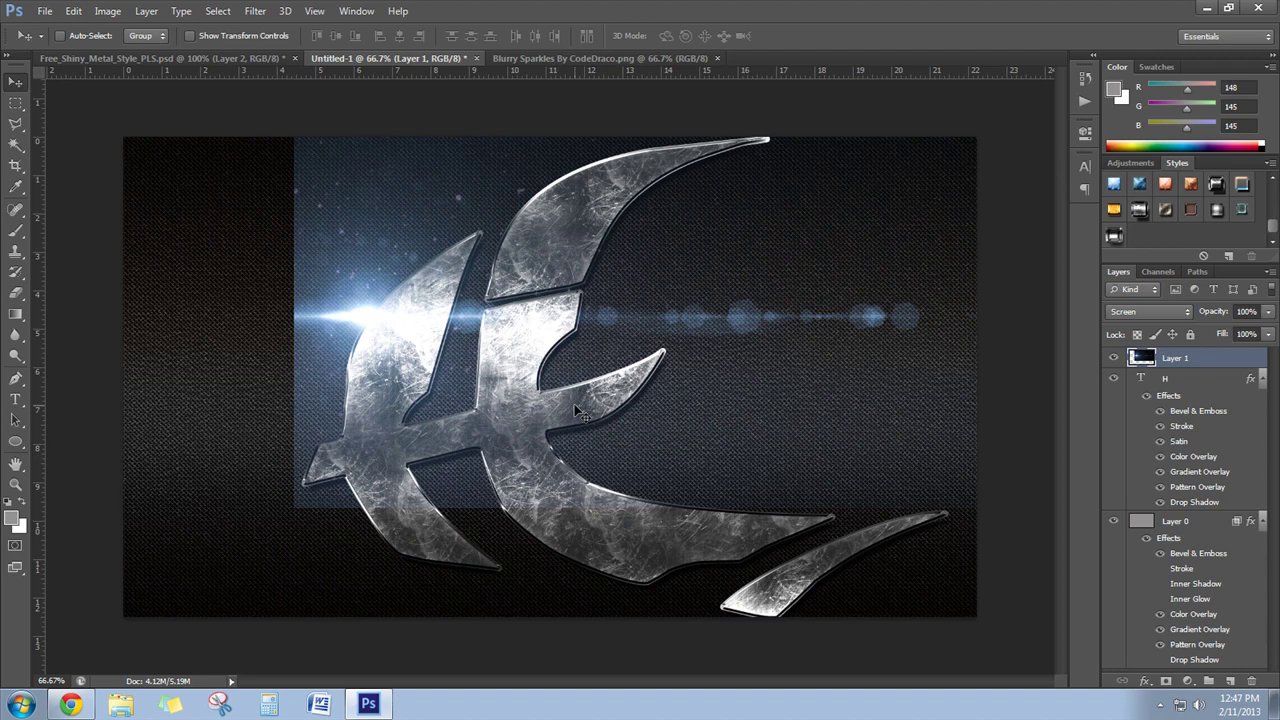
Step: Scale the flare to about 75%, rotate it roughly 13°, and place it across the H's crossbar
key("ctrl+t")
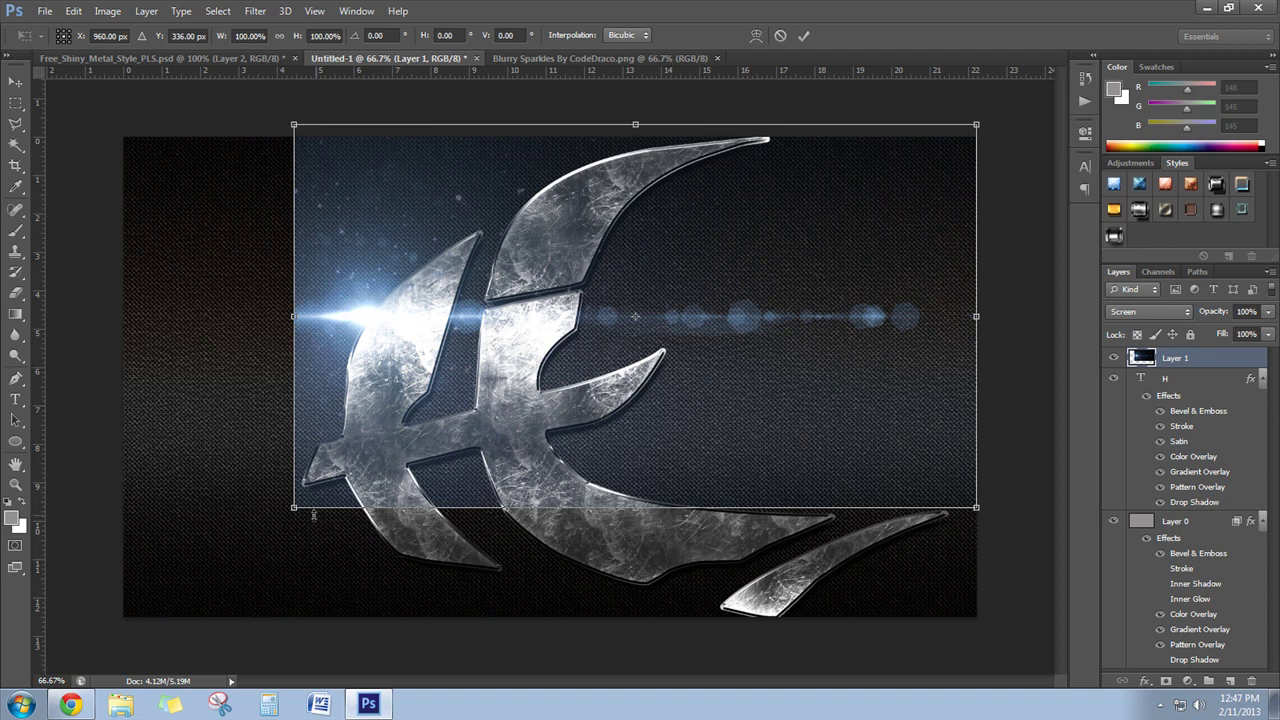
left_click_drag(293, 508, 466, 410)
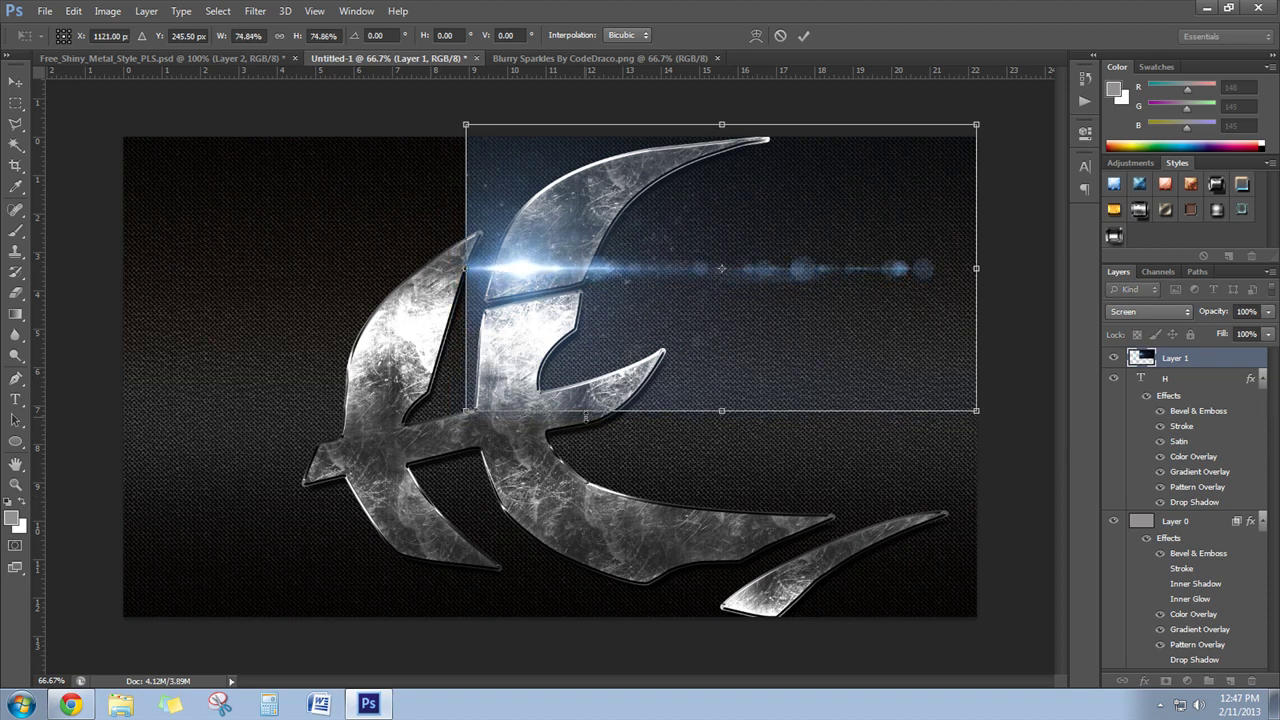
mouse_move(674, 336)
left_mouse_down()
mouse_move(519, 587)
mouse_move(521, 518)
left_mouse_up()
left_click_drag(845, 480, 860, 356)
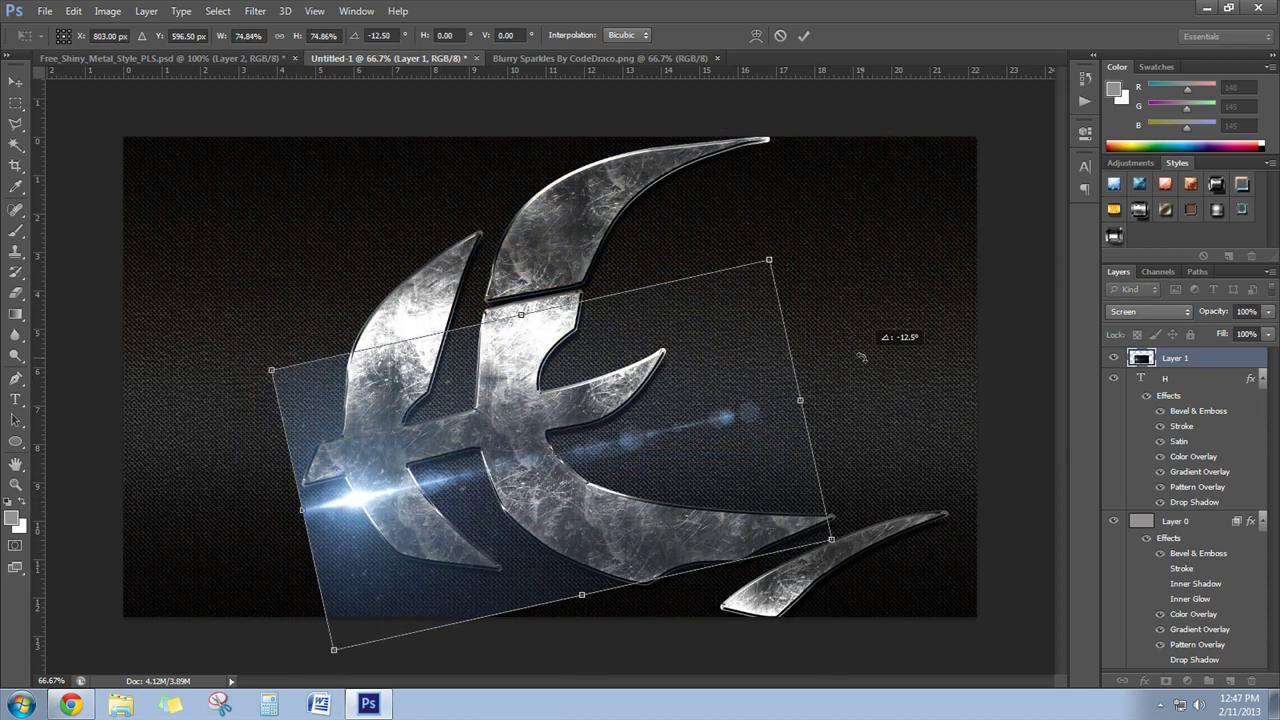
mouse_move(476, 571)
left_mouse_down()
mouse_move(450, 505)
mouse_move(483, 328)
mouse_move(583, 319)
mouse_move(449, 468)
mouse_move(447, 511)
left_mouse_up()
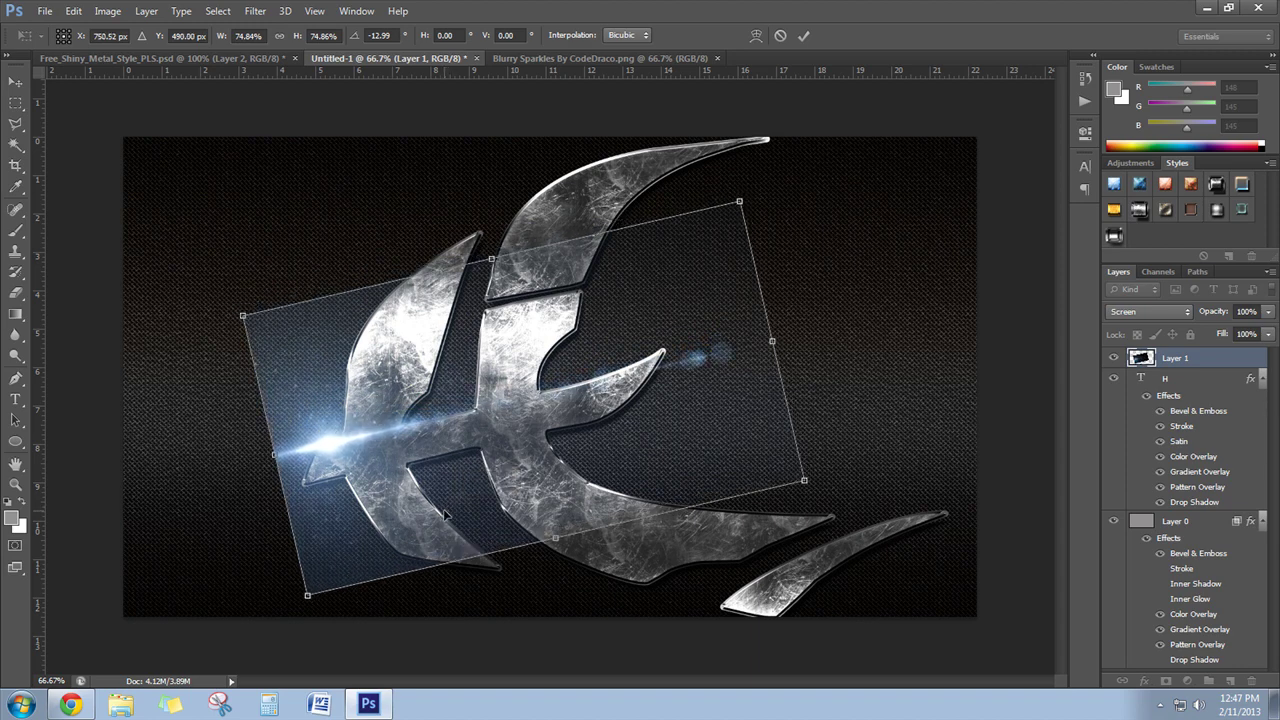
key("Return")
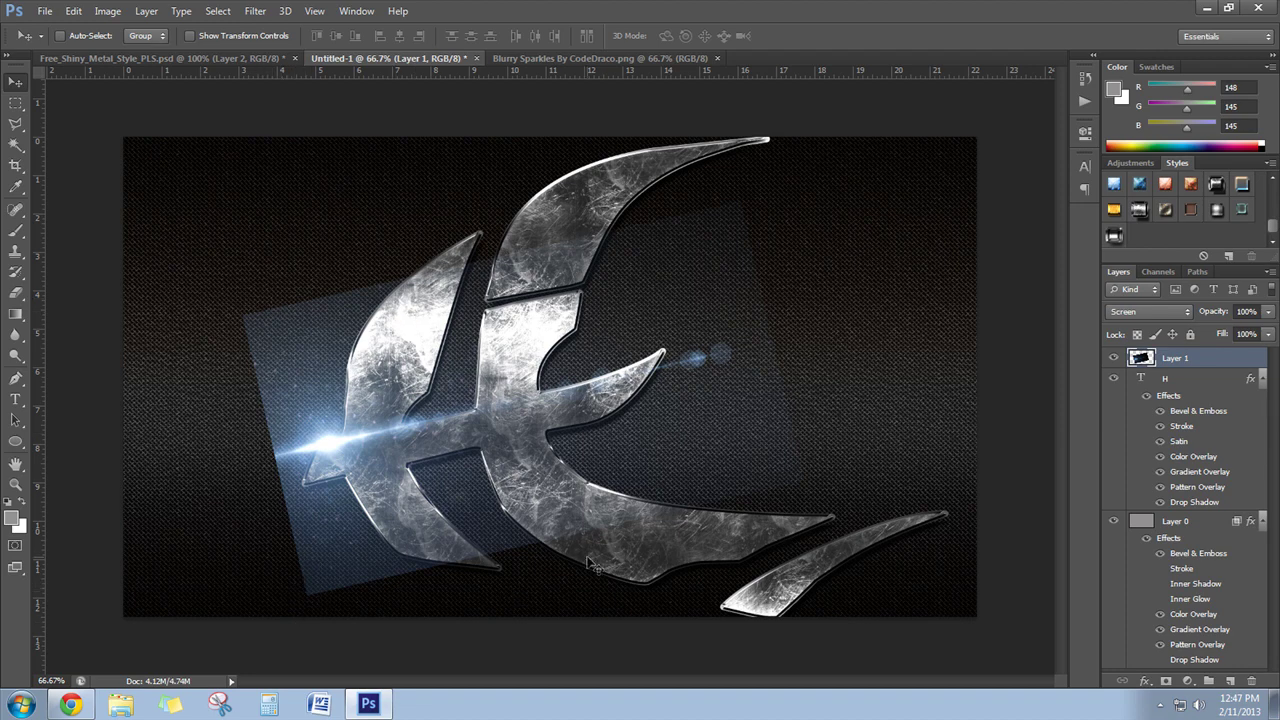
Step: Add a layer mask to the flare layer and use a soft black brush at 31% opacity
left_click(1166, 681)
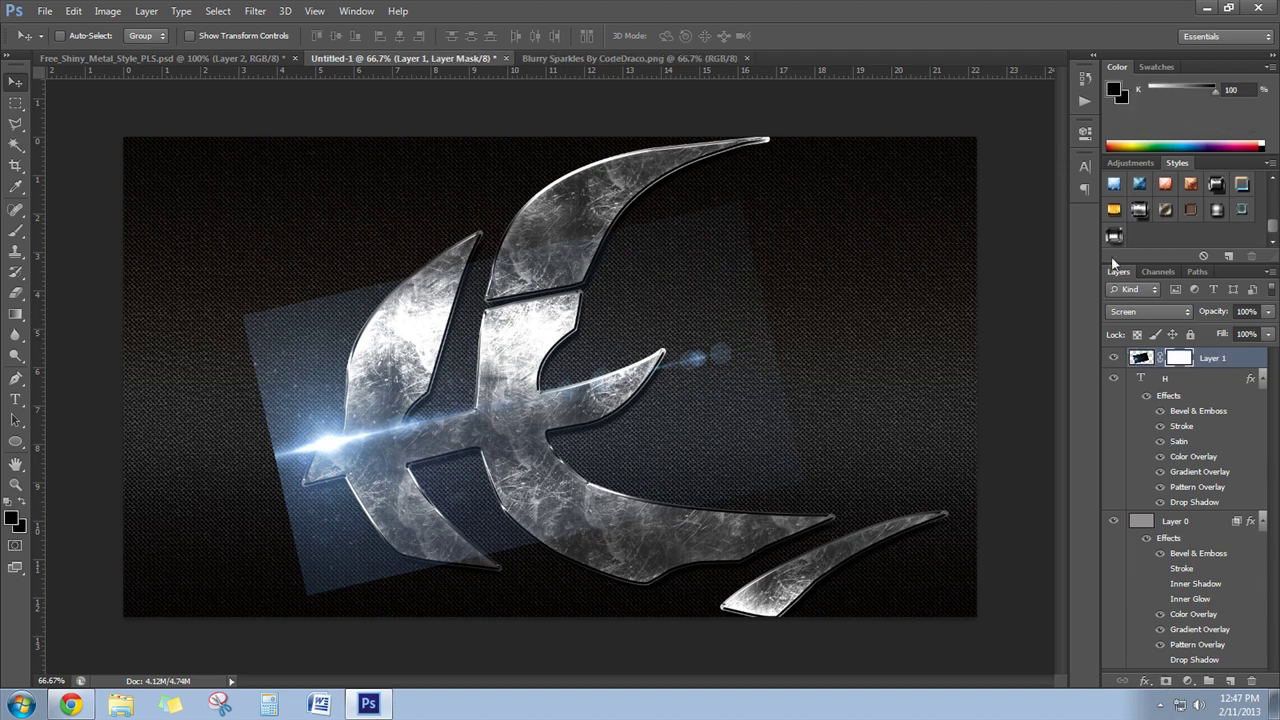
left_click(16, 234)
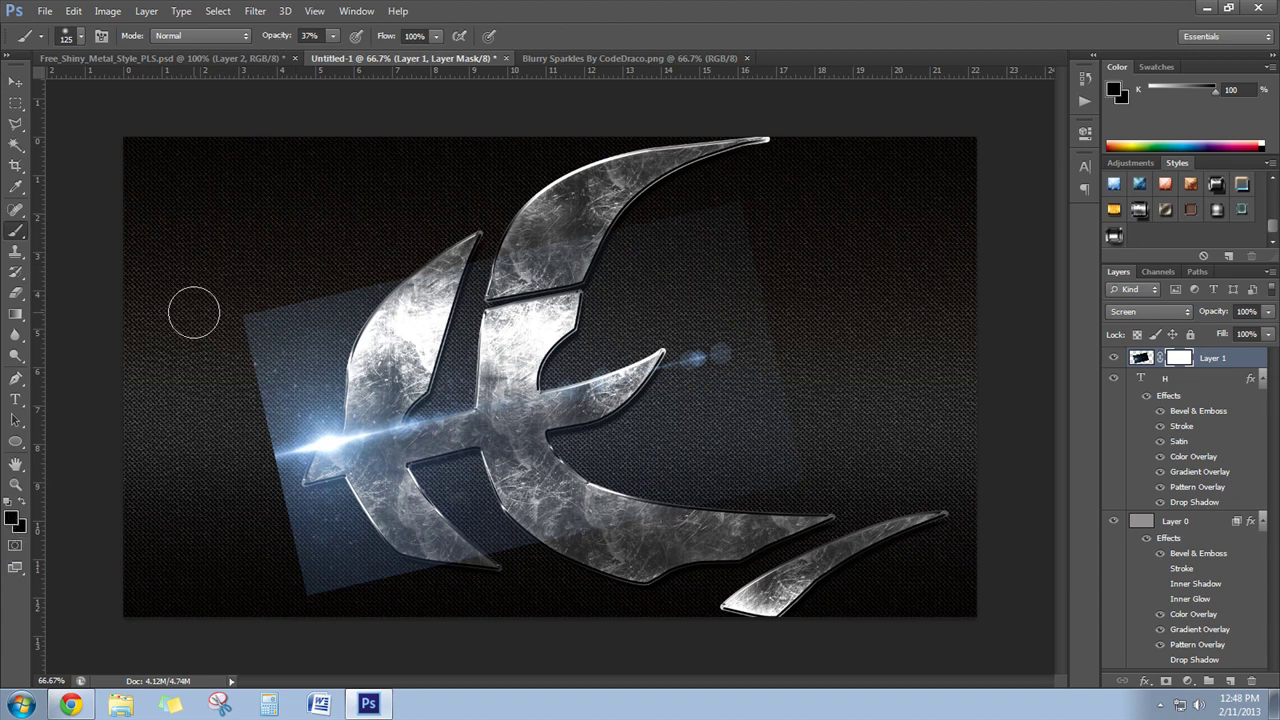
left_click_drag(287, 38, 280, 38)
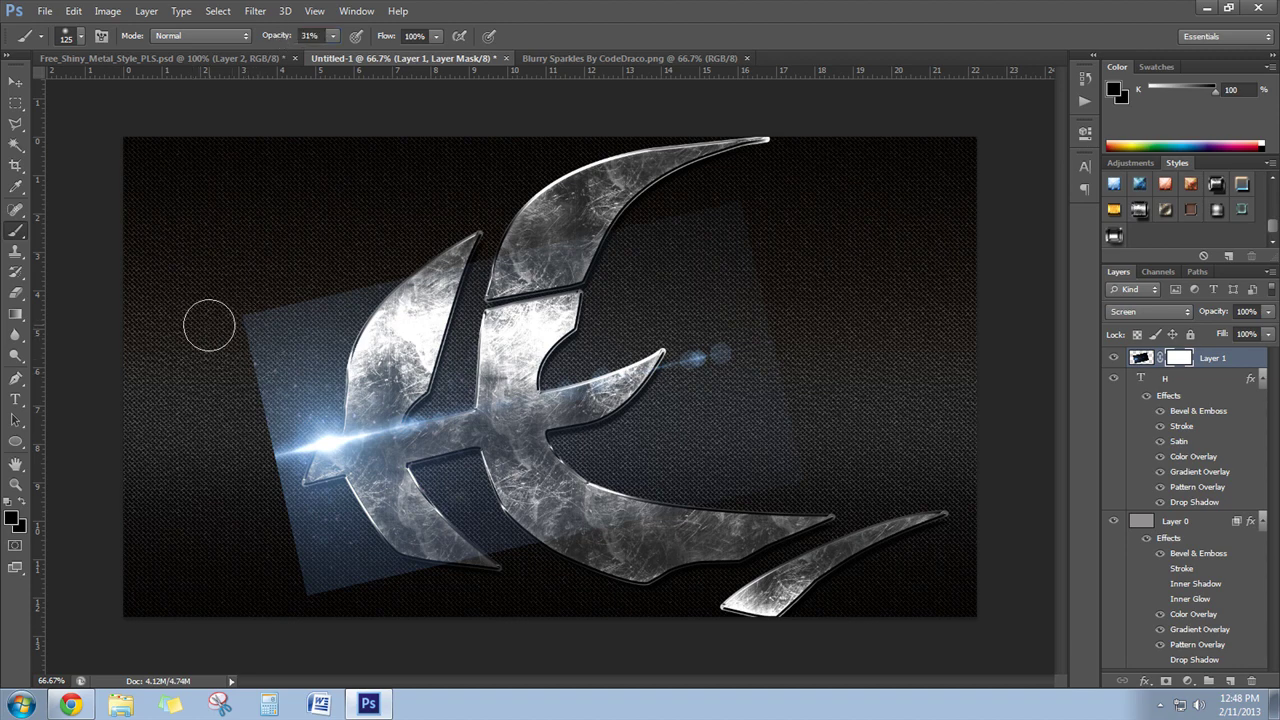
Step: Paint on the mask to fade the flare panel's edges and stray blue glow around the H
left_click_drag(587, 271, 586, 223)
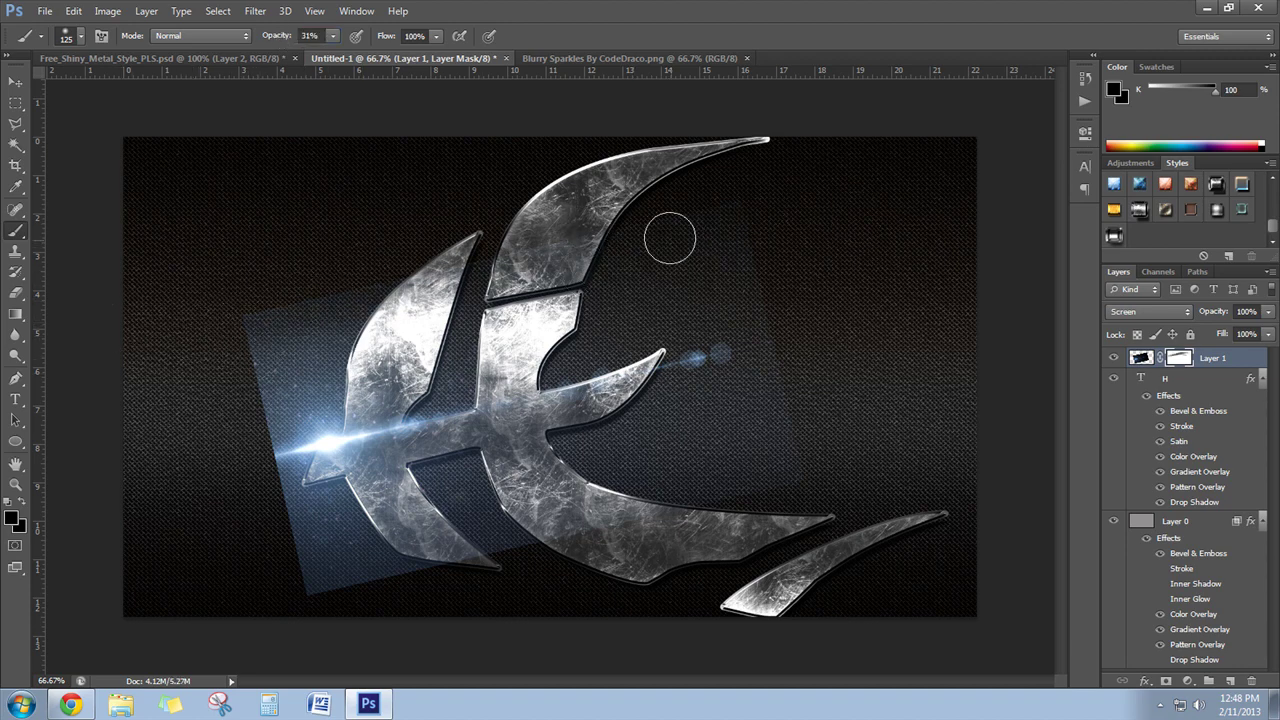
left_click_drag(809, 453, 731, 286)
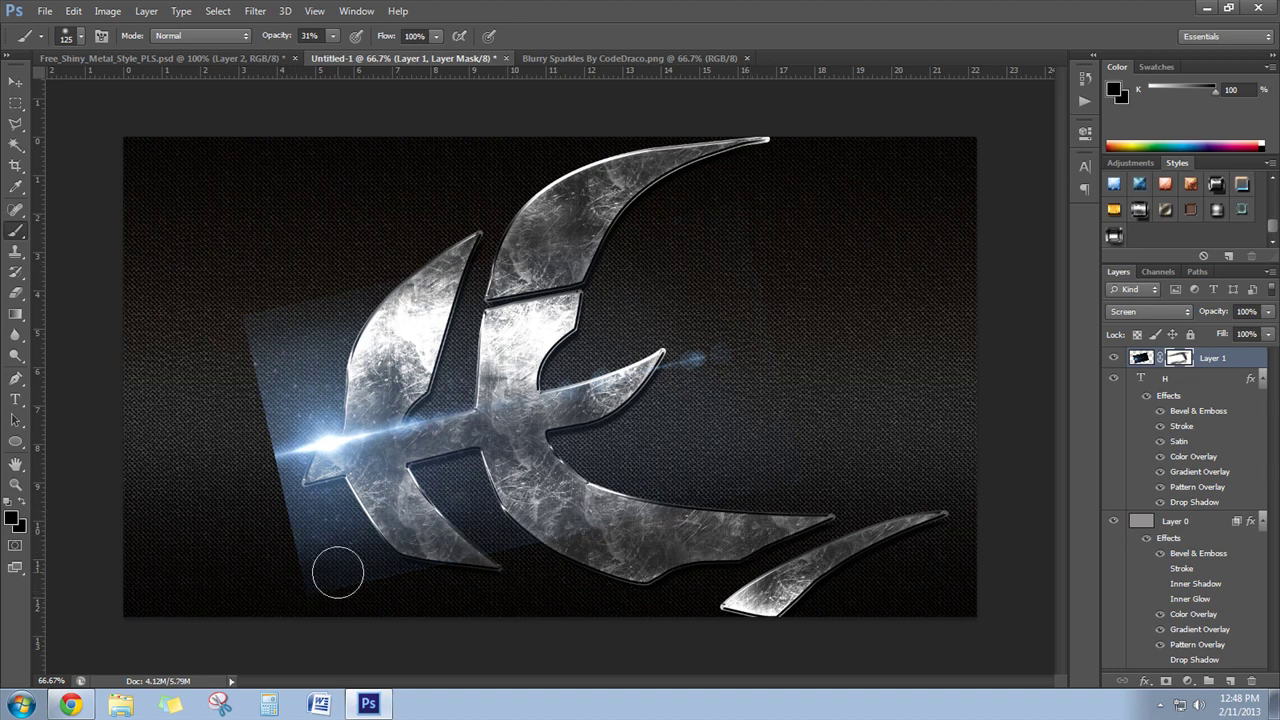
mouse_move(571, 514)
left_mouse_down()
mouse_move(278, 590)
mouse_move(298, 550)
mouse_move(270, 476)
left_mouse_up()
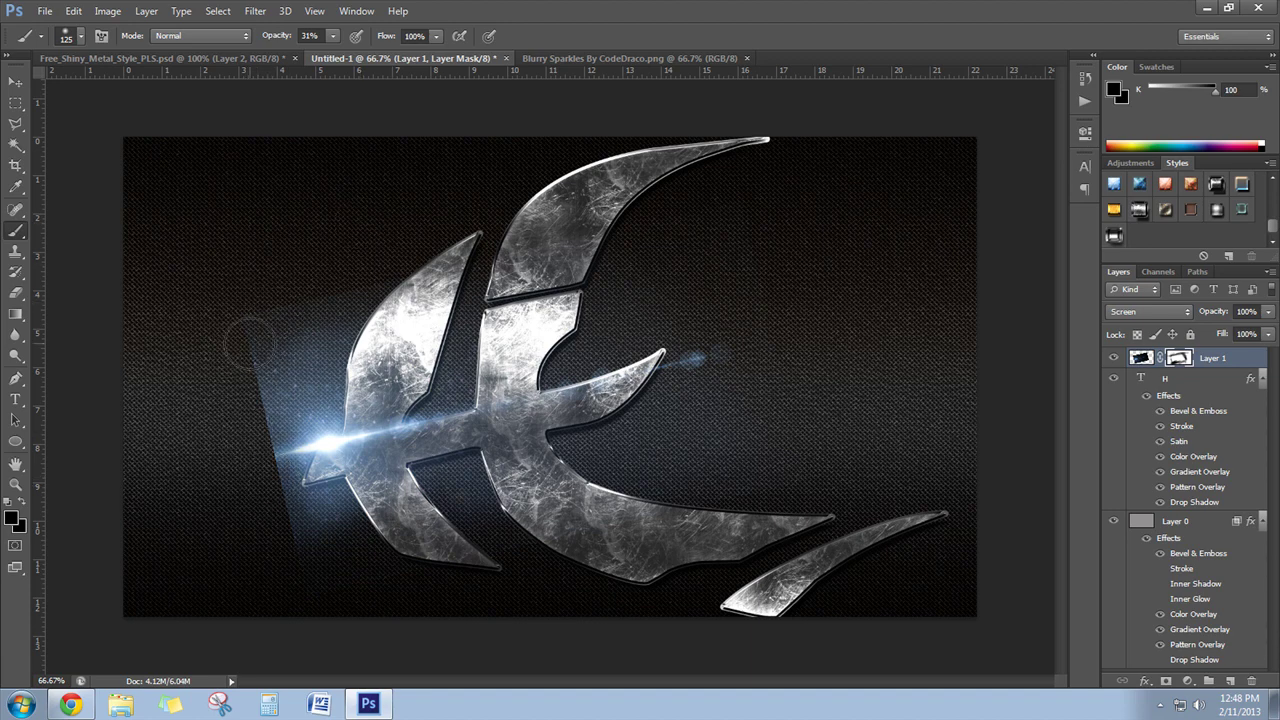
left_click_drag(614, 366, 663, 380)
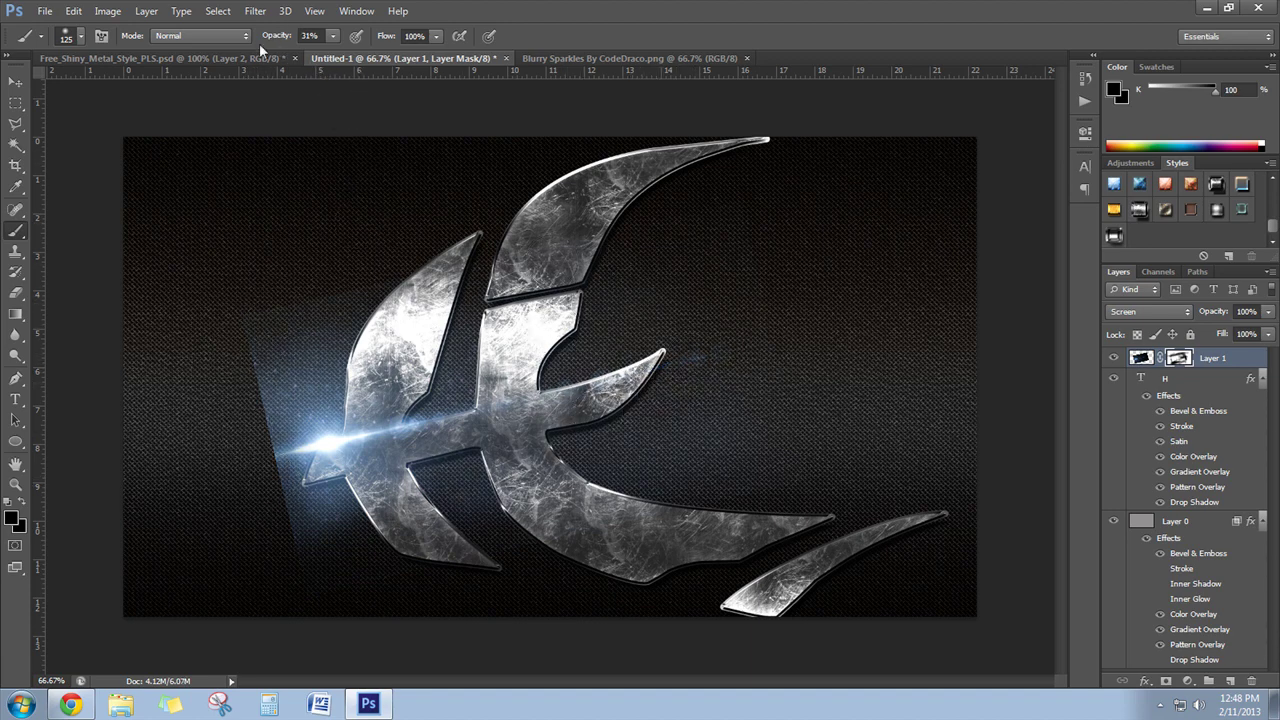
mouse_move(229, 391)
left_mouse_down()
mouse_move(229, 523)
mouse_move(251, 374)
mouse_move(287, 513)
mouse_move(434, 490)
mouse_move(416, 456)
left_mouse_up()
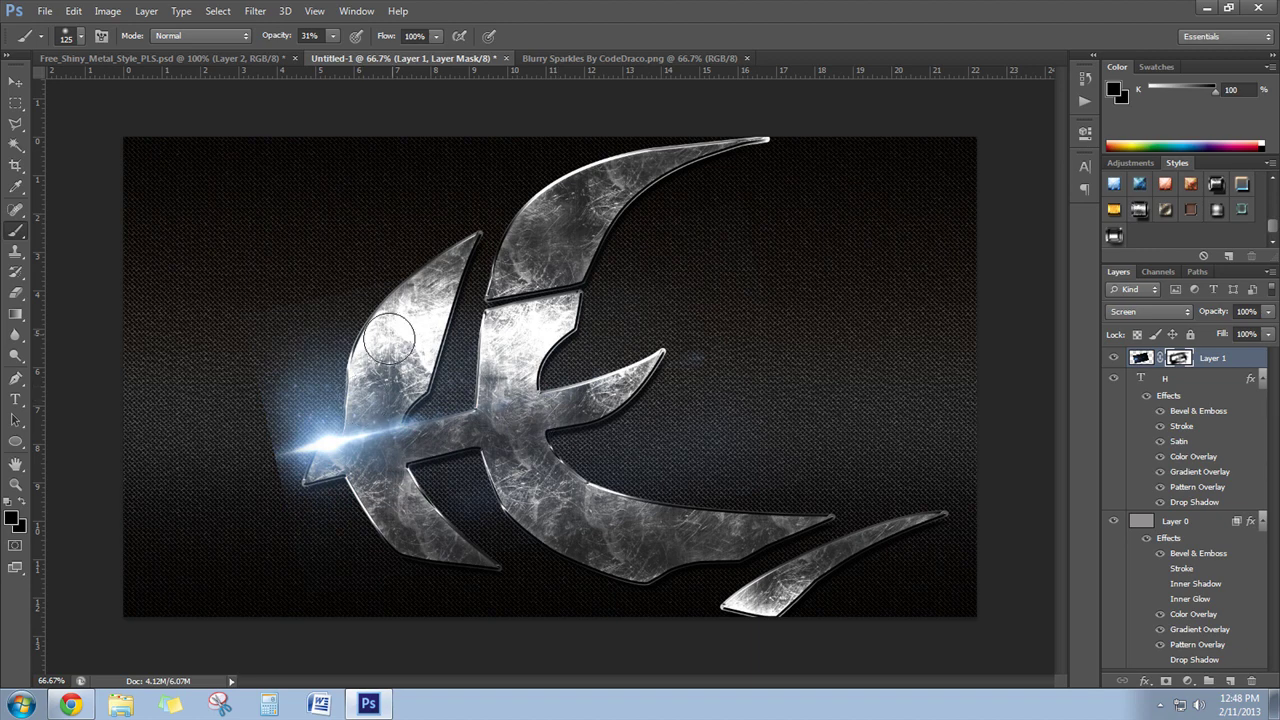
mouse_move(355, 418)
left_mouse_down()
mouse_move(330, 340)
mouse_move(264, 425)
mouse_move(271, 466)
mouse_move(300, 471)
mouse_move(286, 457)
mouse_move(330, 481)
mouse_move(263, 400)
mouse_move(391, 319)
mouse_move(175, 497)
left_mouse_up()
mouse_move(265, 440)
left_mouse_down()
mouse_move(257, 463)
mouse_move(455, 413)
mouse_move(389, 488)
left_mouse_up()
mouse_move(396, 430)
left_mouse_down()
mouse_move(323, 495)
mouse_move(443, 420)
mouse_move(400, 438)
mouse_move(522, 432)
mouse_move(395, 431)
mouse_move(370, 458)
left_mouse_up()
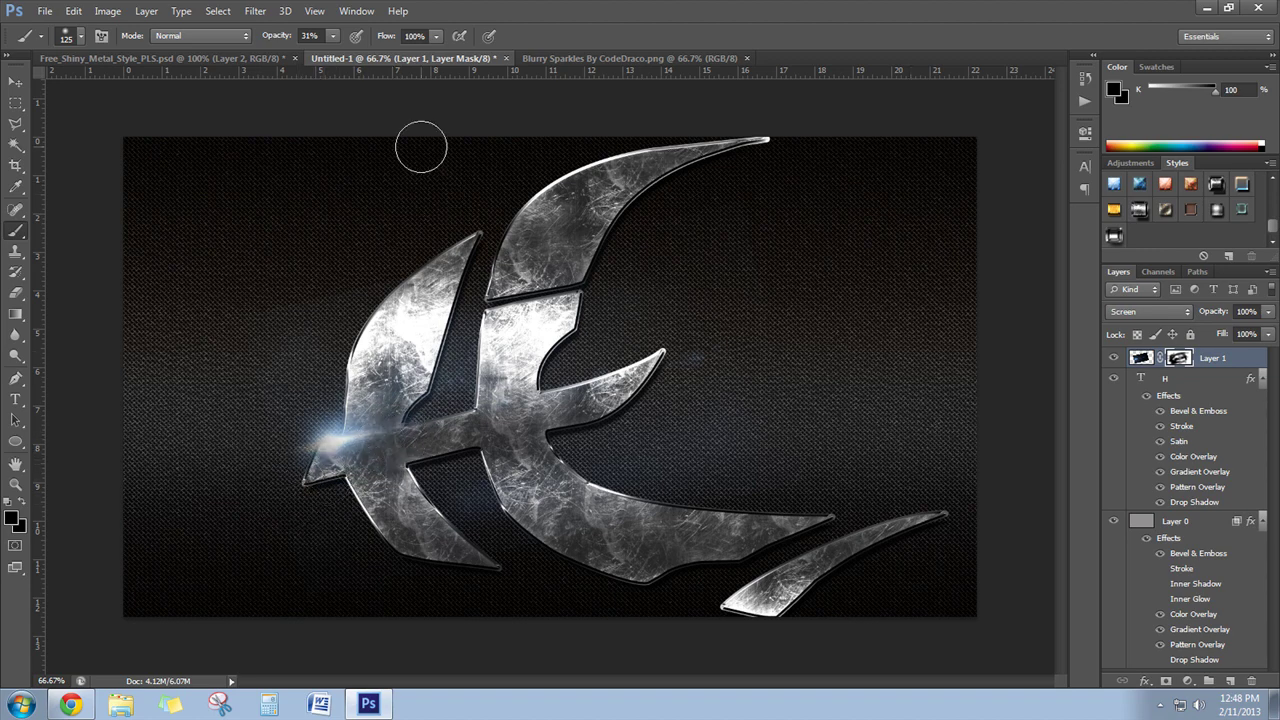
Step: Open the 'Flares 15k Pack (1)' image from the flares folder
left_click(42, 11)
left_click(57, 33)
left_click(705, 218)
scroll(727, 330, "down", 2)
scroll(715, 345, "down", 2)
scroll(704, 378, "down", 1)
scroll(704, 378, "down", 3)
scroll(703, 385, "down", 1)
scroll(702, 387, "down", 1)
scroll(701, 389, "down", 1)
scroll(699, 391, "down", 1)
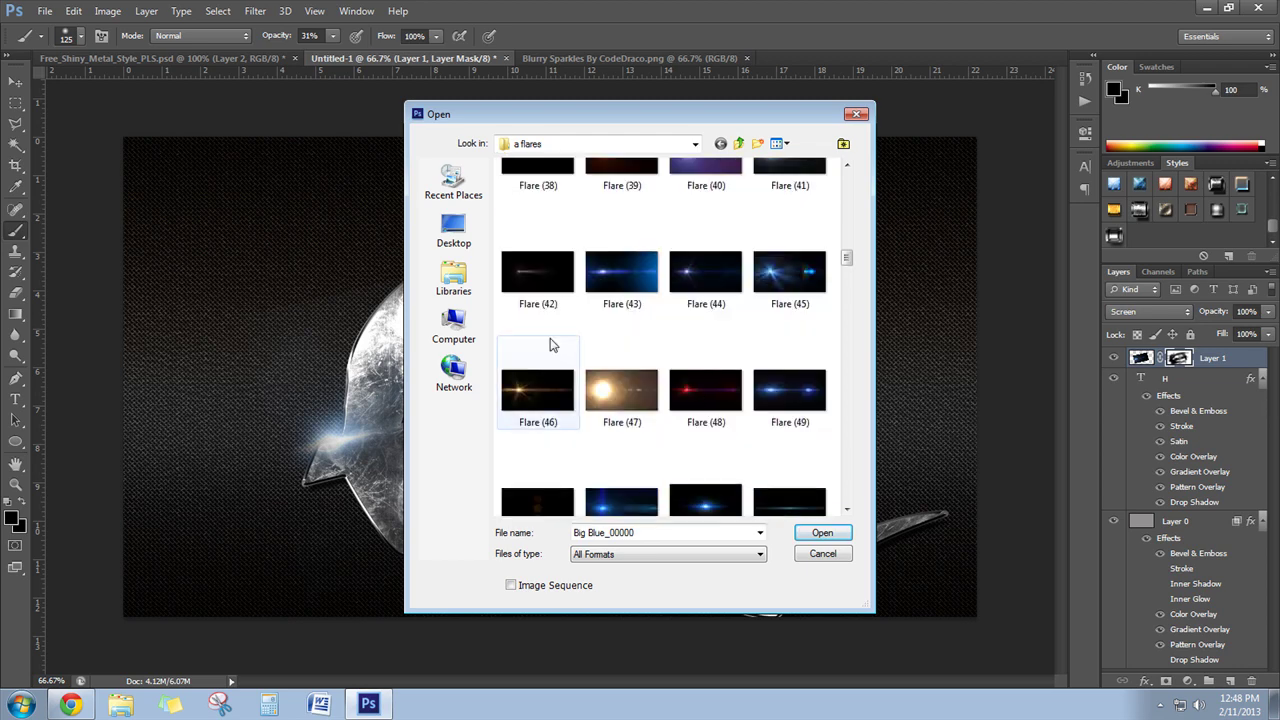
scroll(694, 357, "down", 1)
left_click(705, 330)
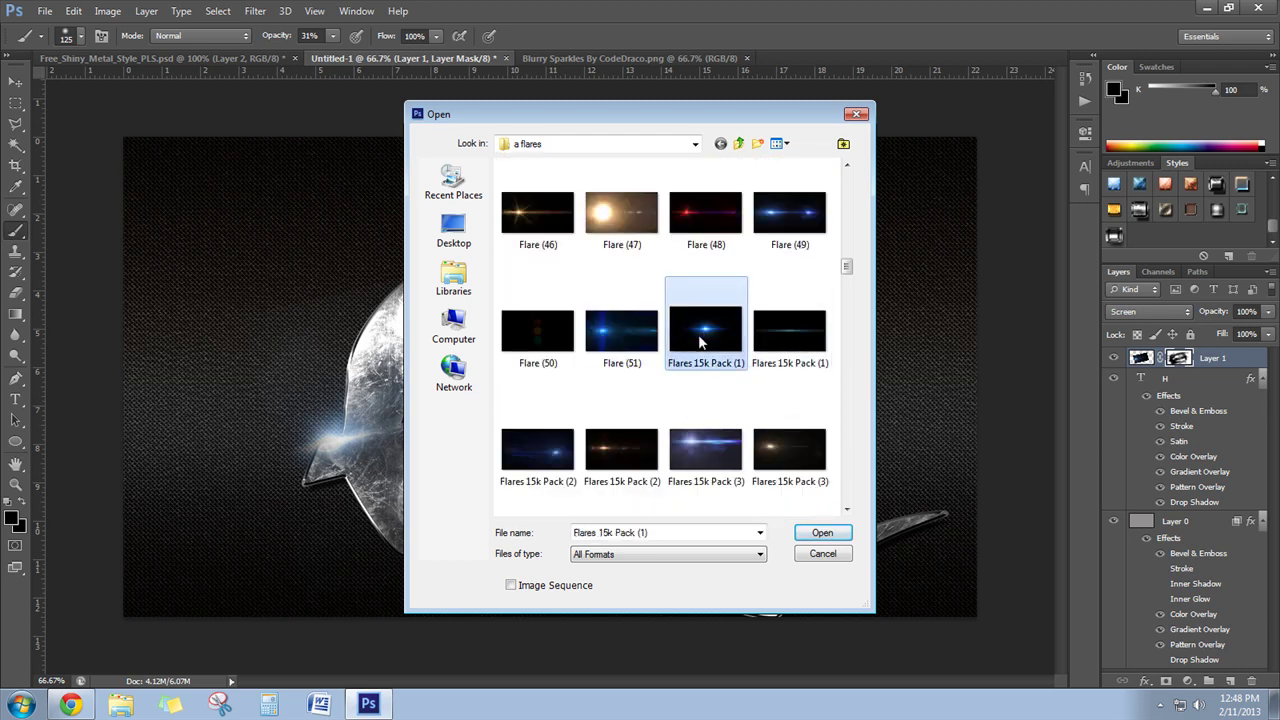
left_click(822, 533)
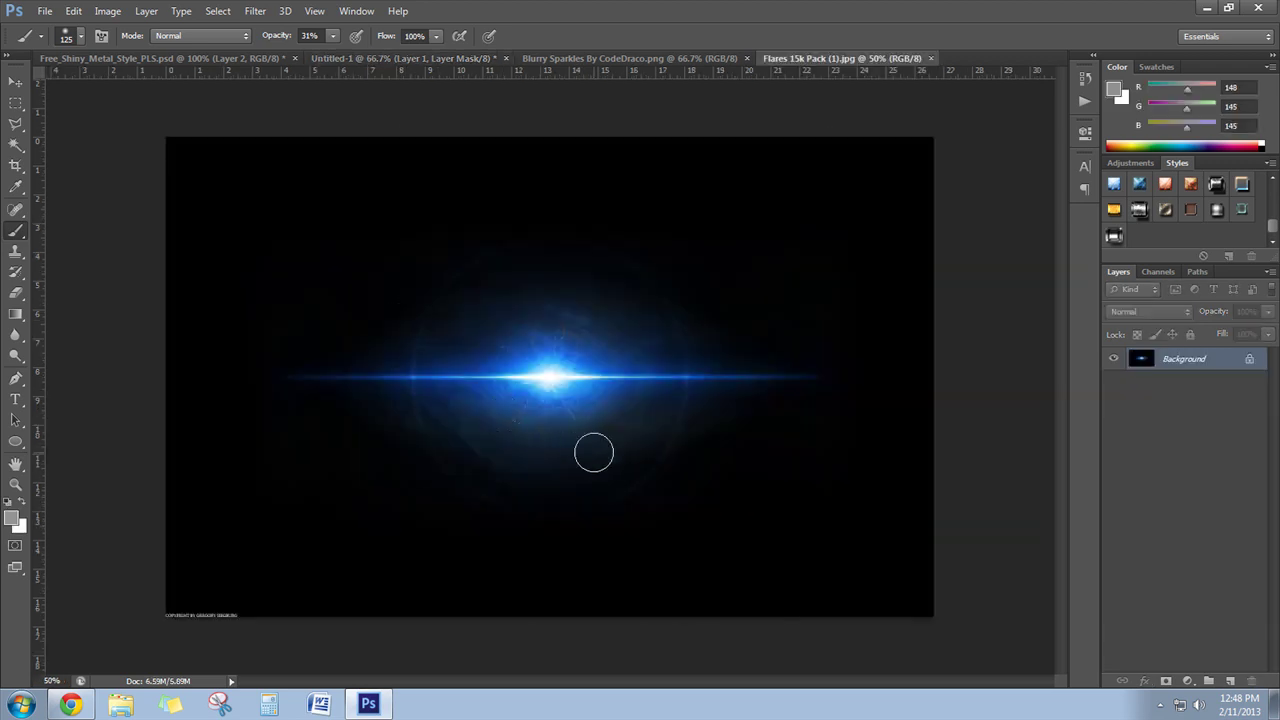
Step: Select all of the flare image, delete it to a white canvas, and deselect
key("ctrl+a")
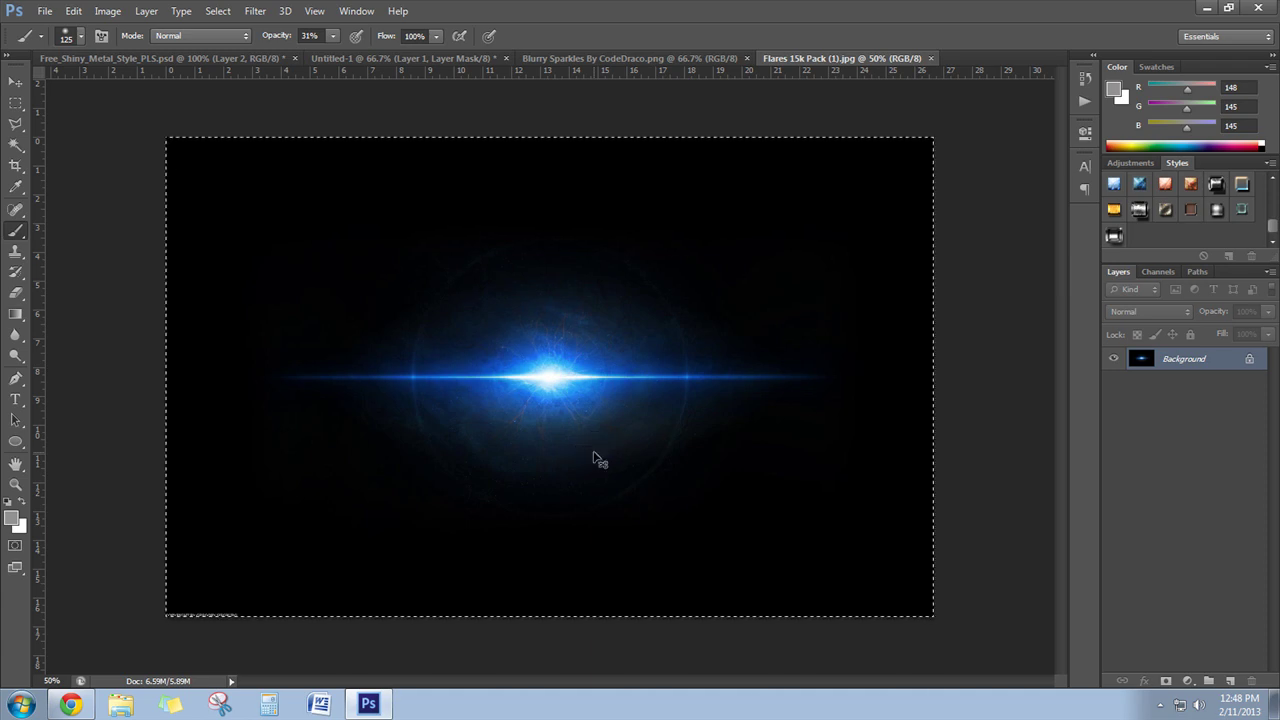
key("BackSpace")
key("ctrl+d")
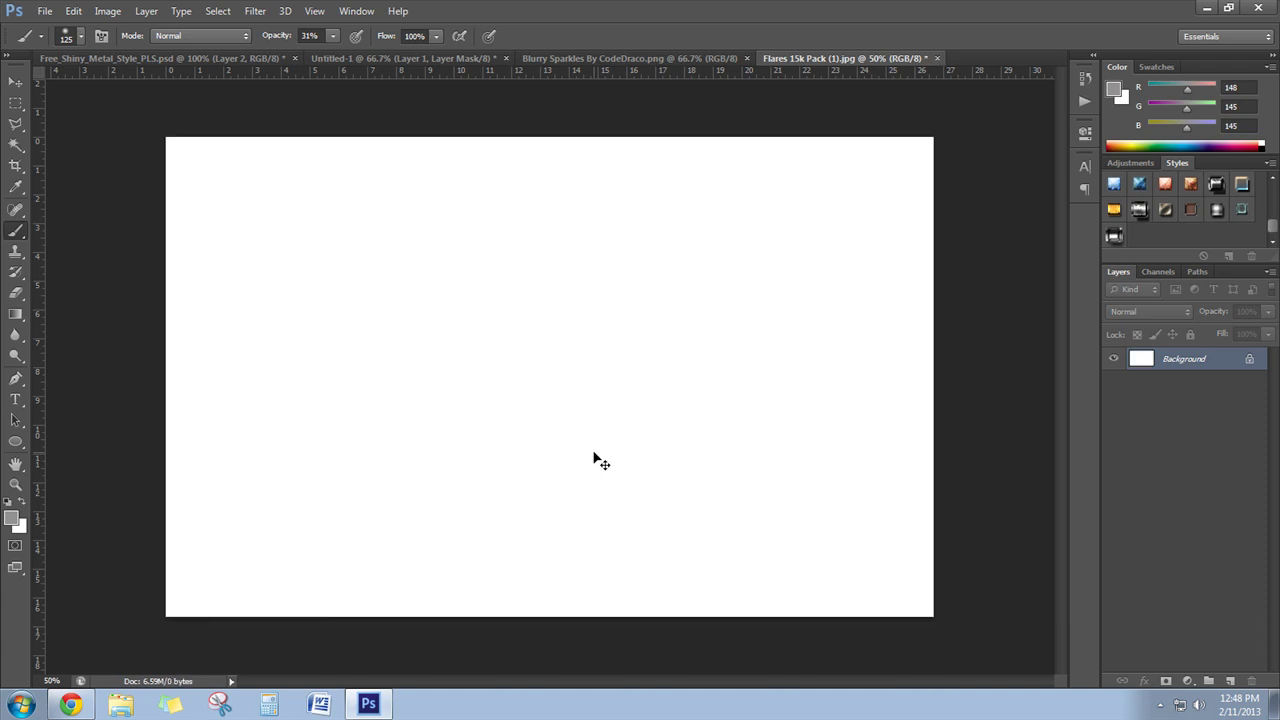
Step: Undo the accidental white fill and close Free_Shiny_Metal_Style_PLS.psd, answering its save prompt
key("ctrl+alt+z")
key("ctrl+alt+z")
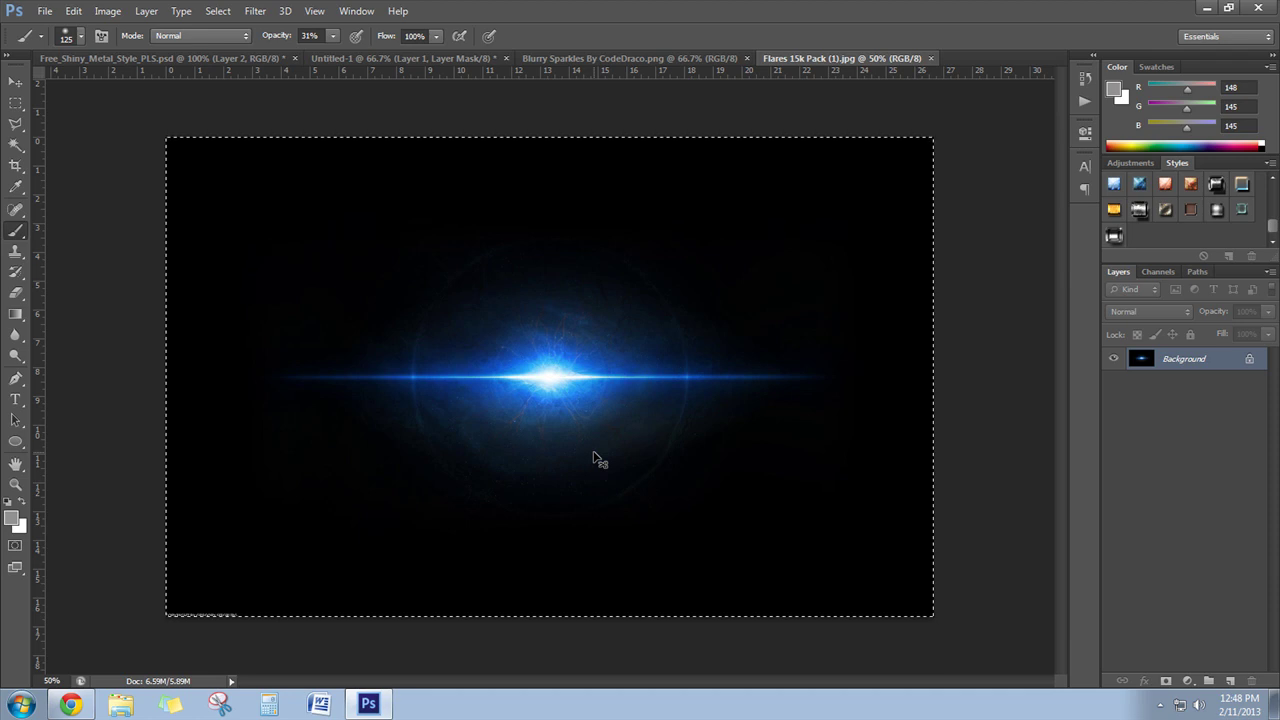
left_click(266, 60)
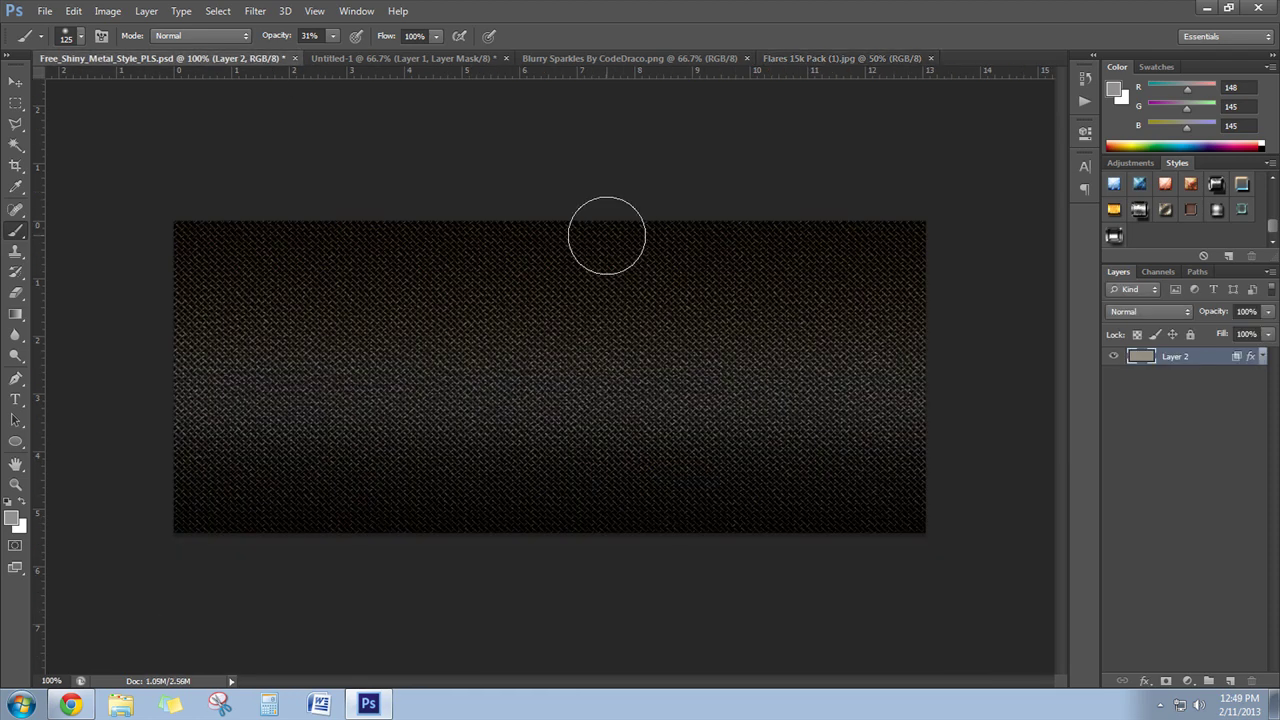
left_click(360, 59)
left_click(297, 59)
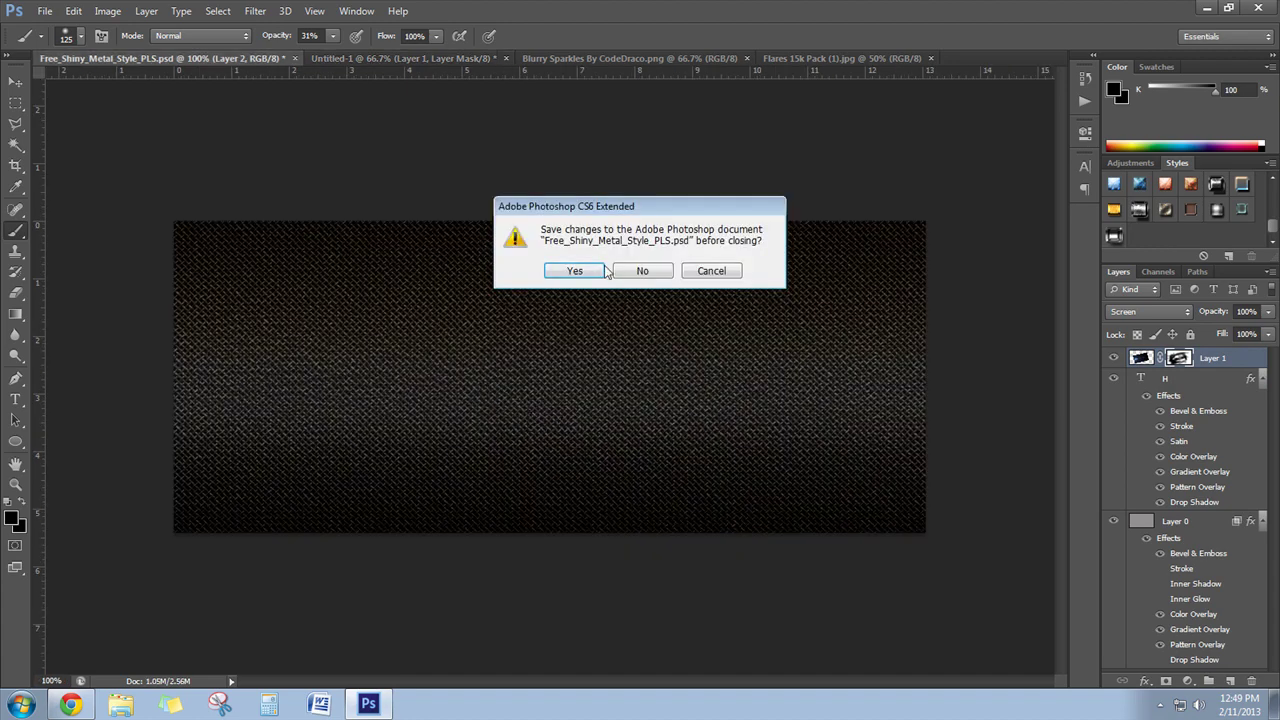
left_click(643, 271)
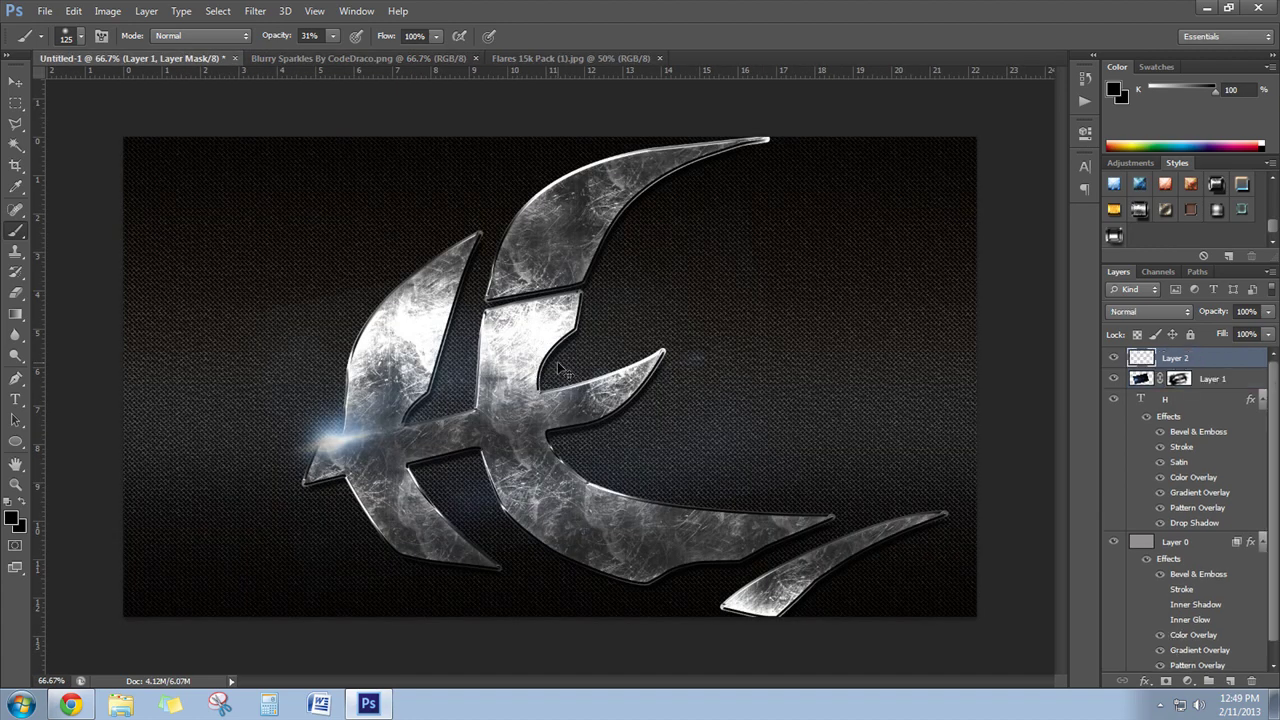
Step: Paste the blue flare into Untitled-1, blend it in Screen mode, and move it over the H's upper-left arm
key("ctrl+v")
left_click(1160, 312)
left_click(1134, 140)
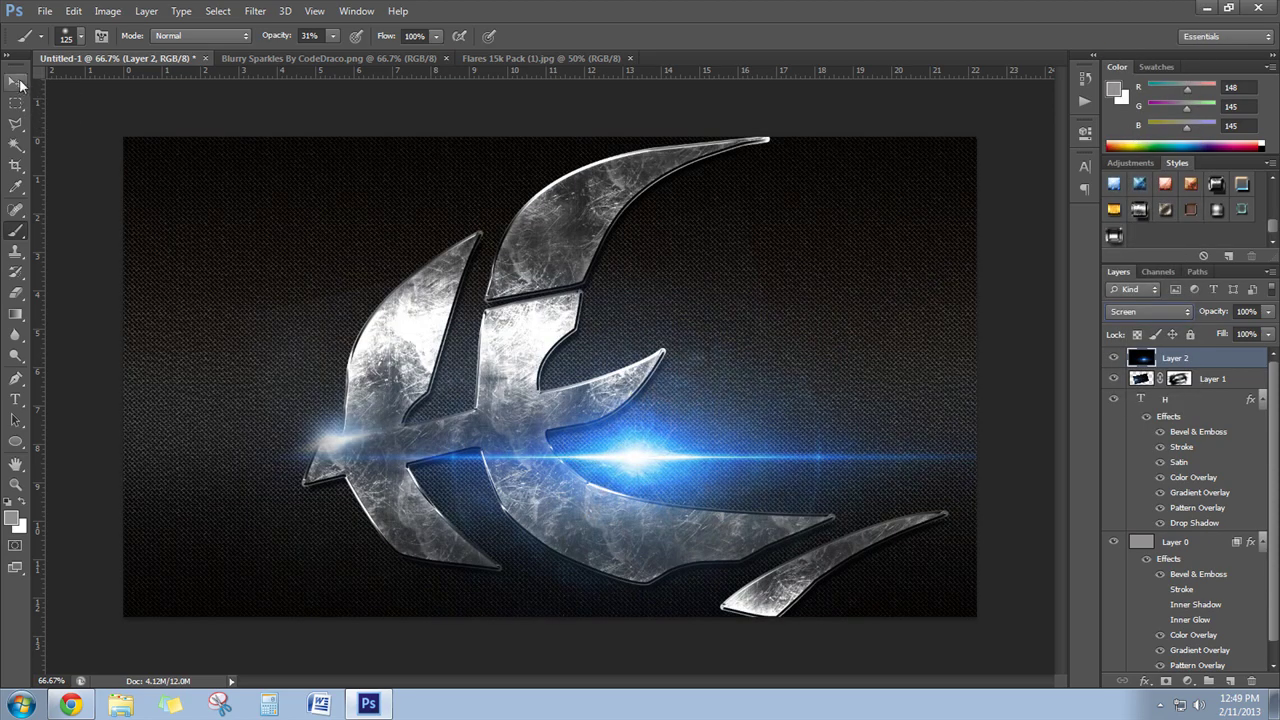
left_click(16, 81)
mouse_move(673, 471)
left_mouse_down()
mouse_move(482, 286)
mouse_move(482, 262)
left_mouse_up()
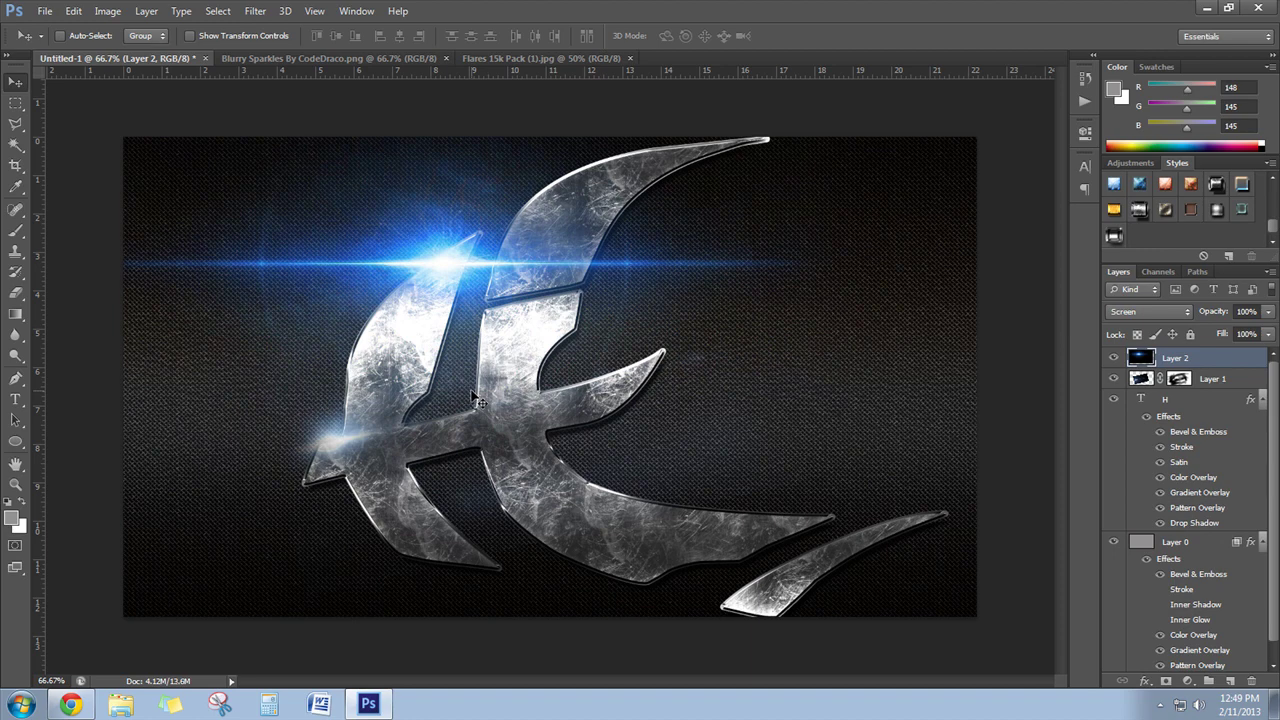
Step: Rotate the flare layer to about -43 degrees and nudge it slightly left
key("ctrl+t")
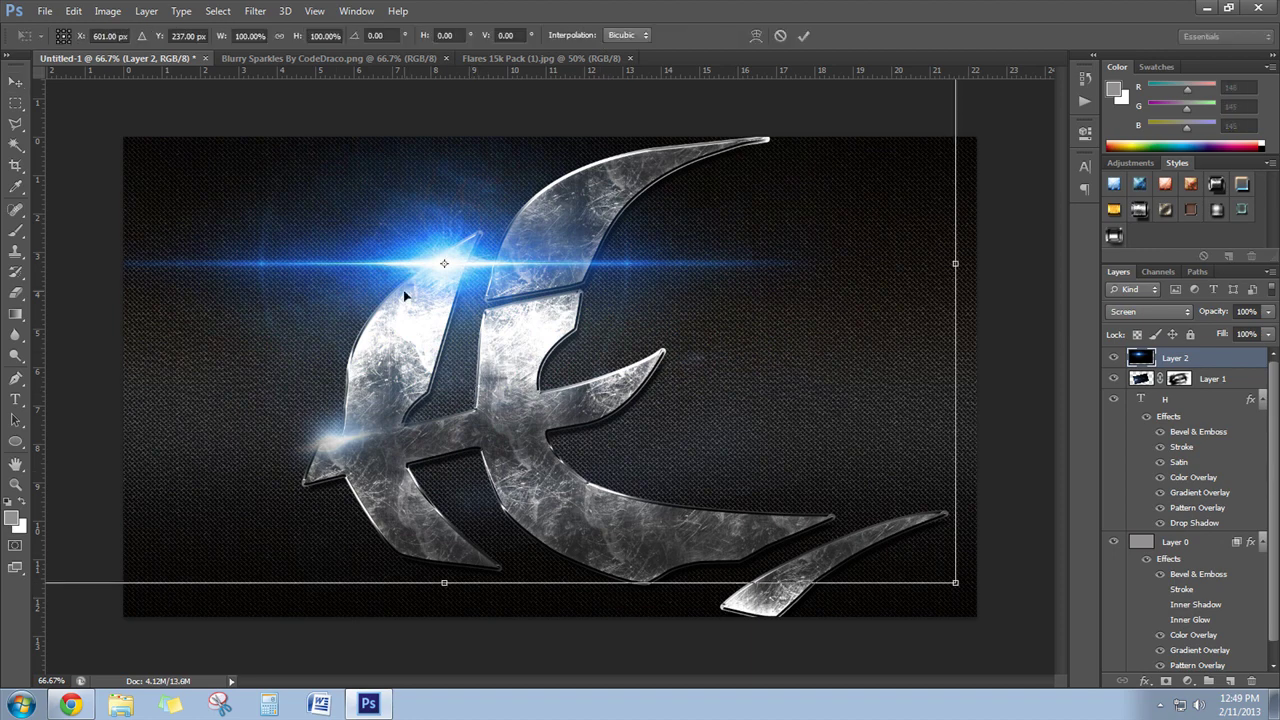
left_click_drag(643, 604, 820, 375)
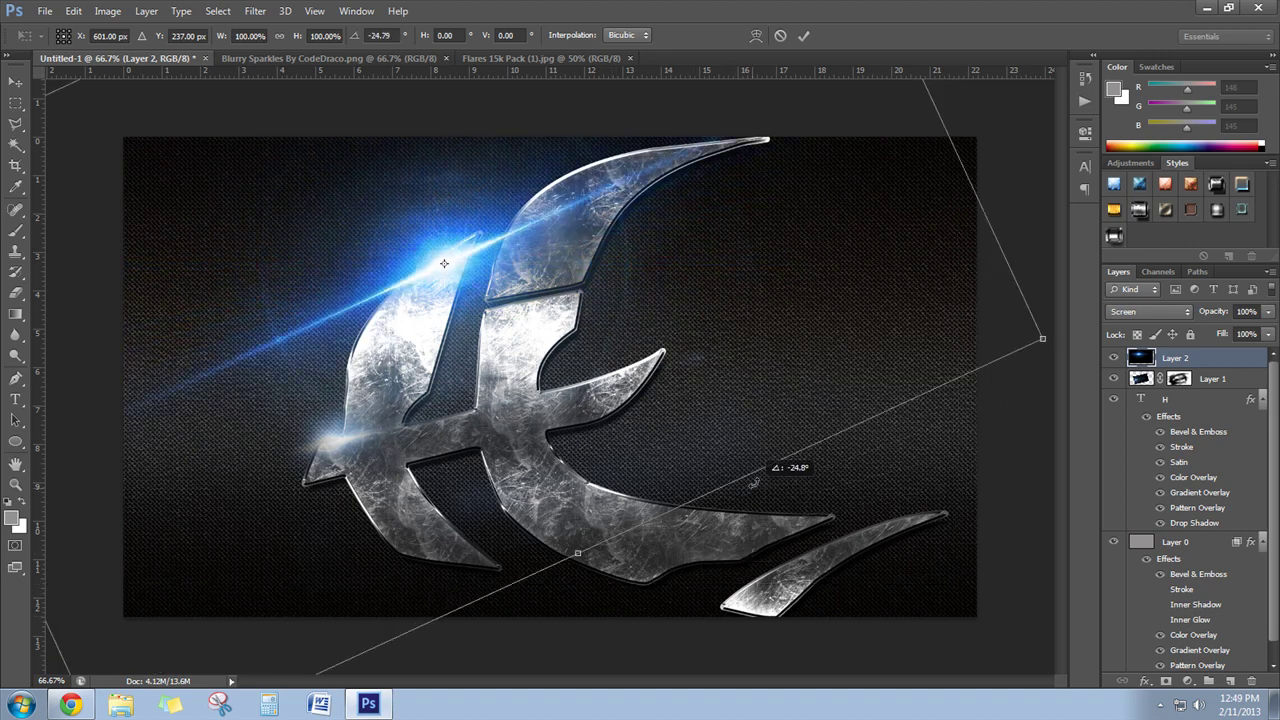
left_click_drag(411, 308, 389, 313)
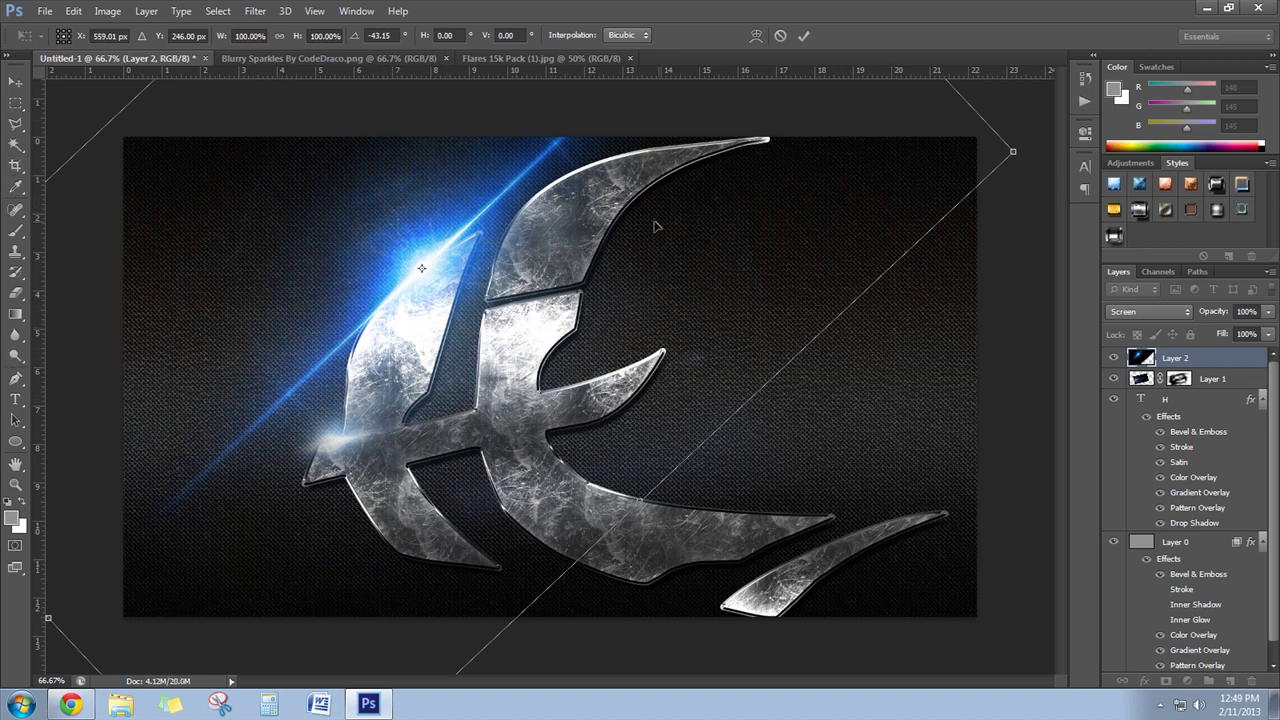
Step: Warp the flare into a curved arc sweeping toward the canvas's upper-left corner, and apply it
right_click(572, 236)
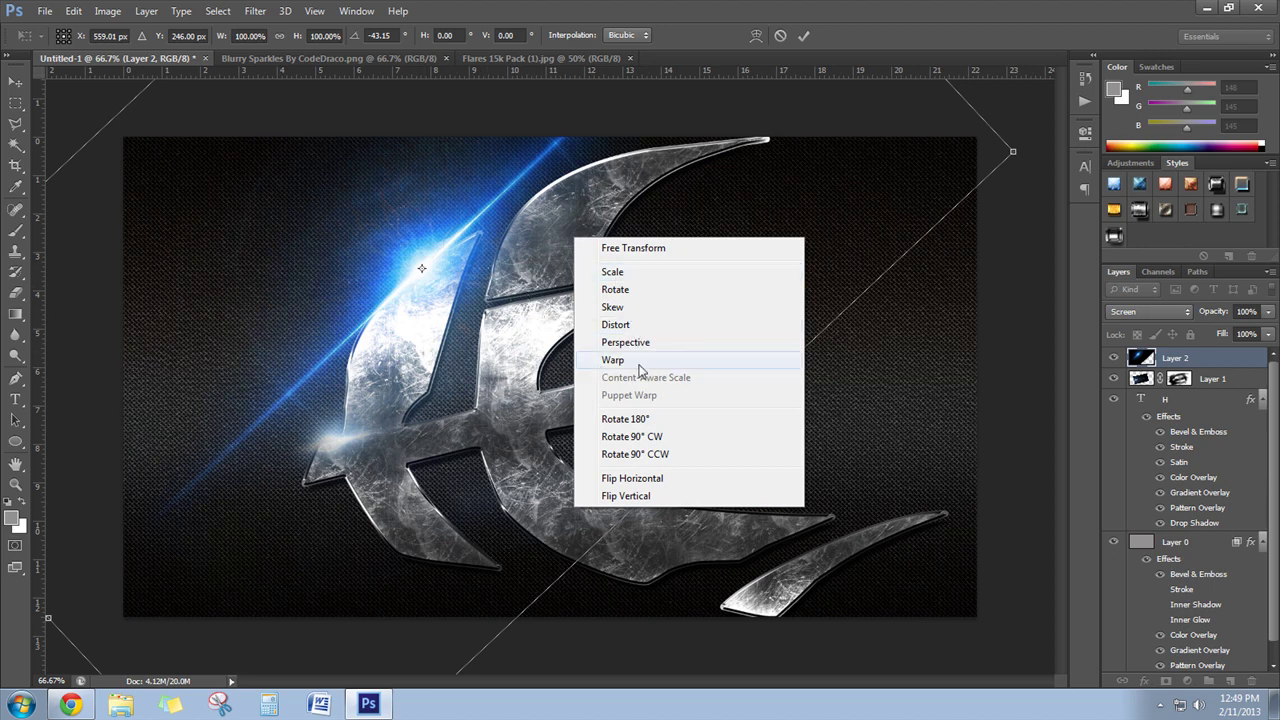
left_click(640, 368)
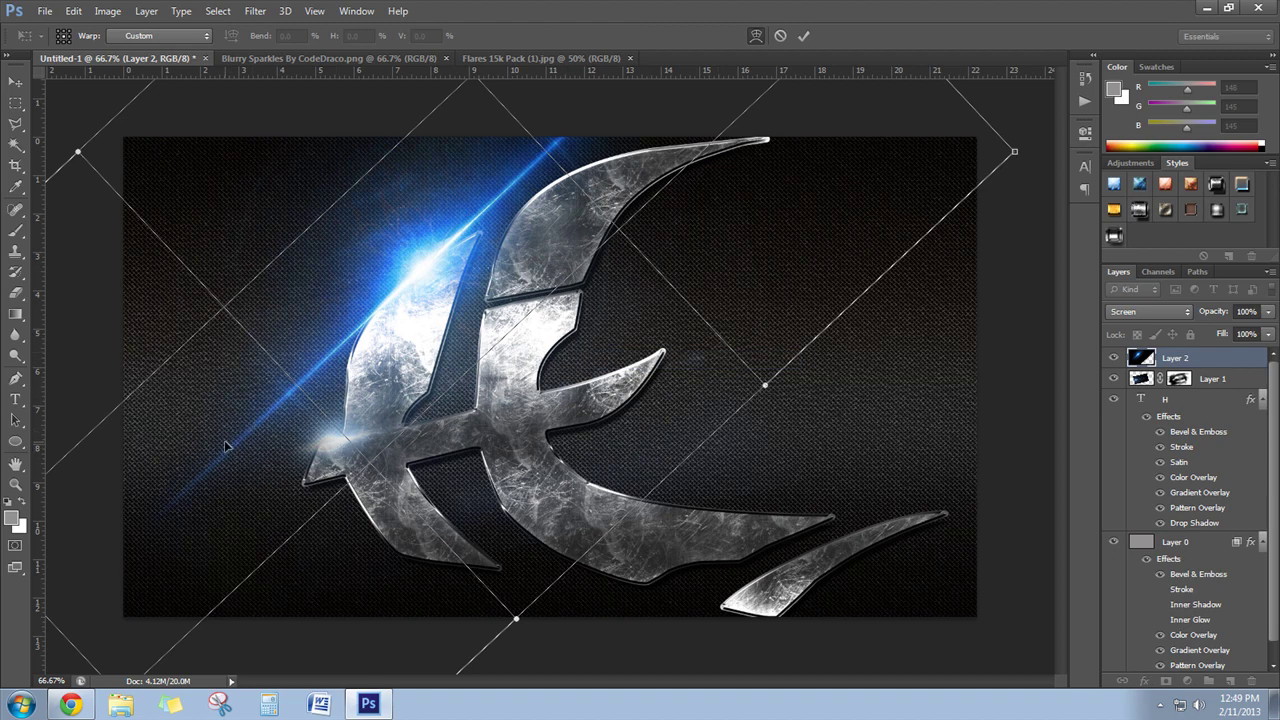
left_click_drag(248, 455, 152, 549)
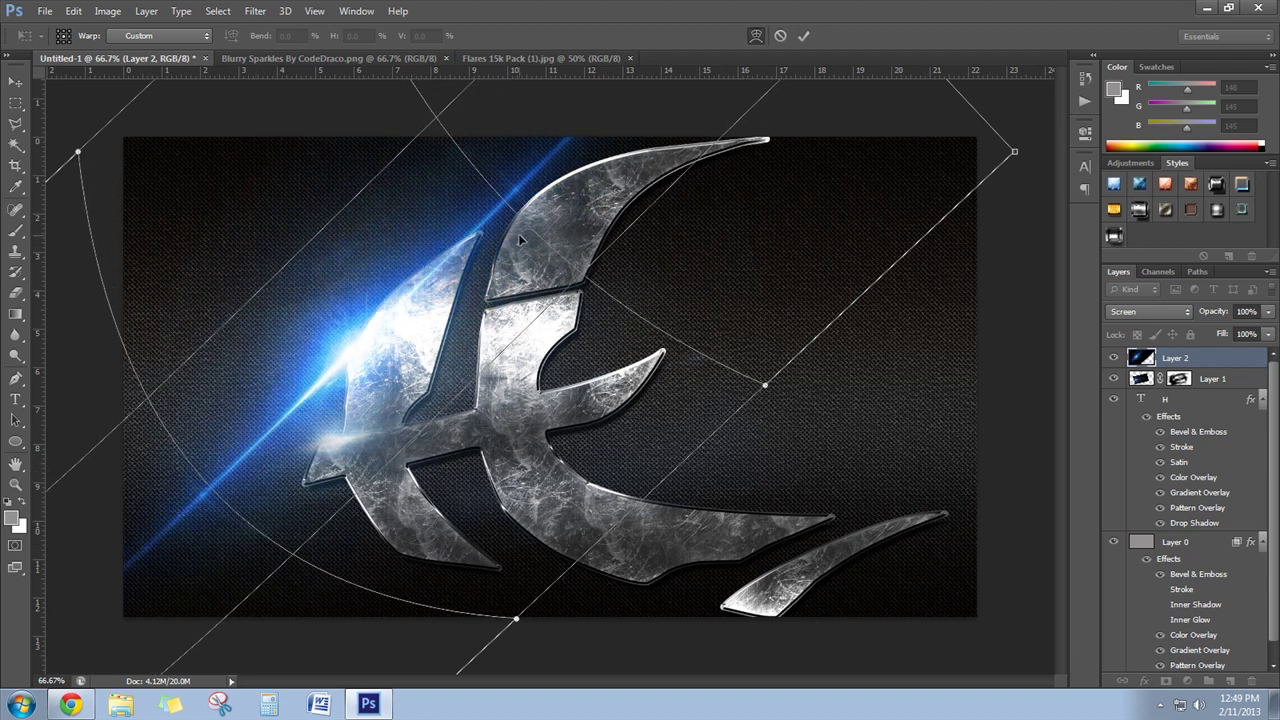
left_click_drag(500, 207, 228, 168)
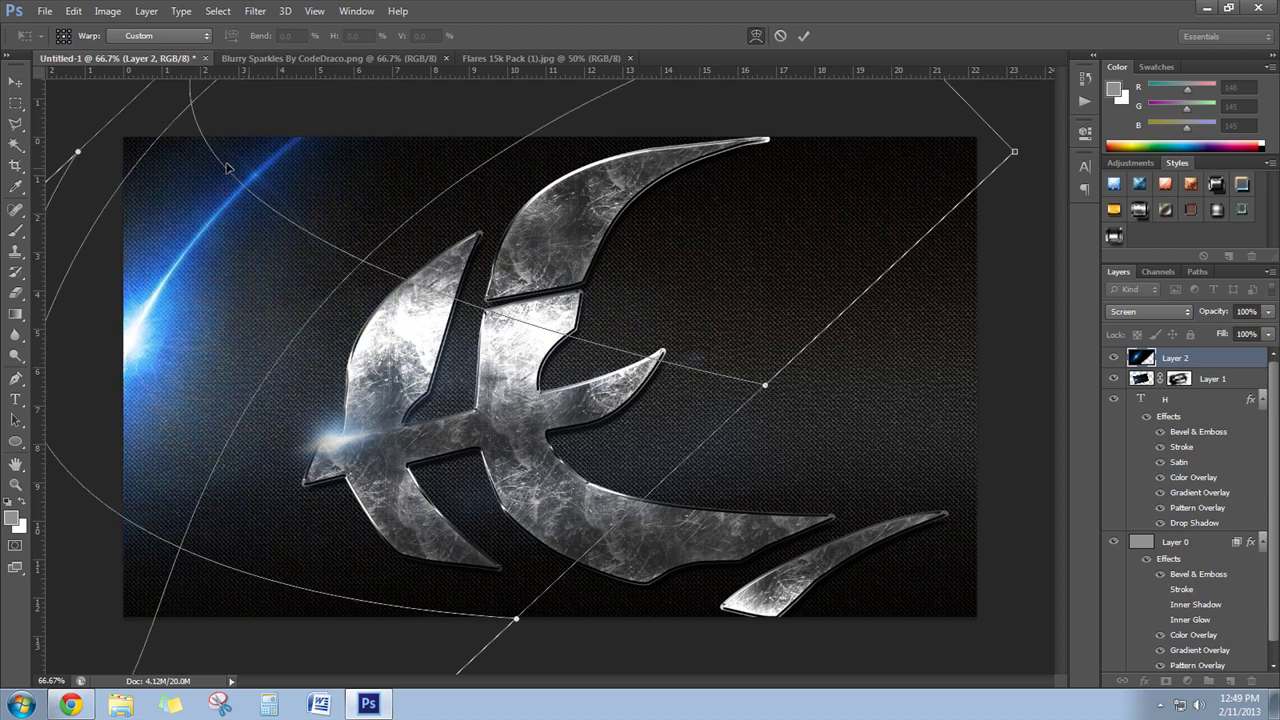
left_click(9, 84)
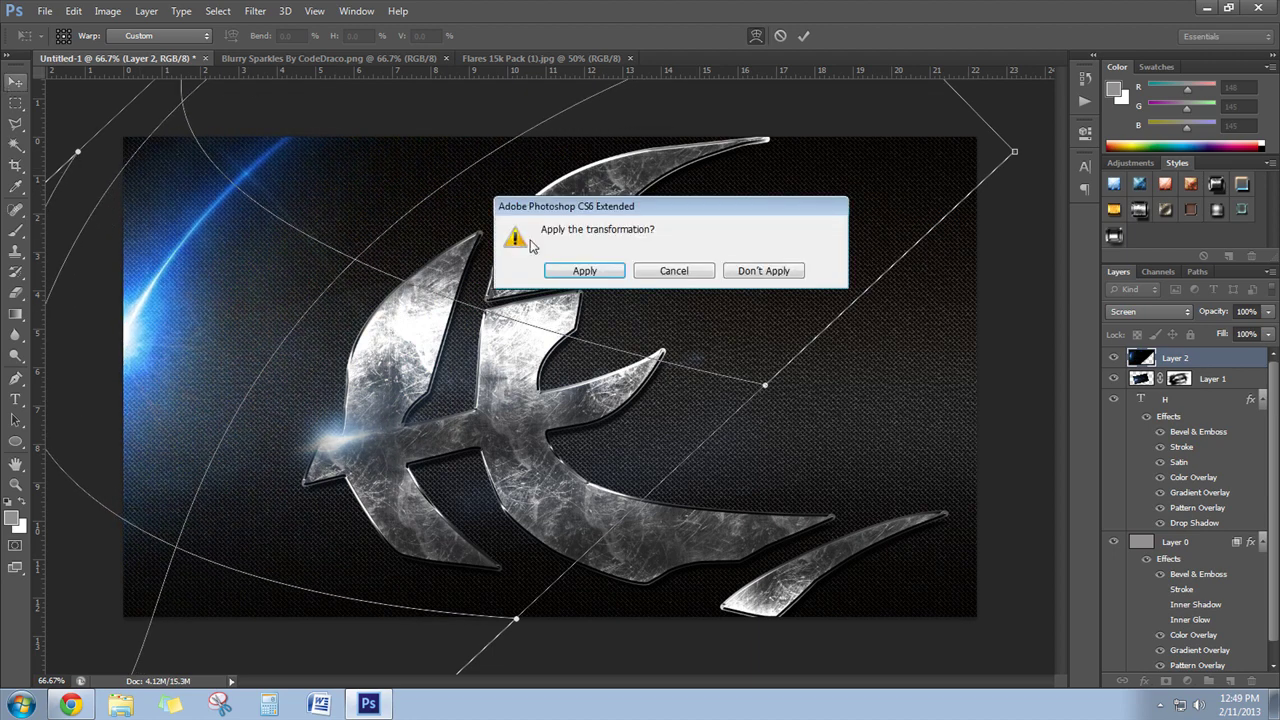
left_click(580, 269)
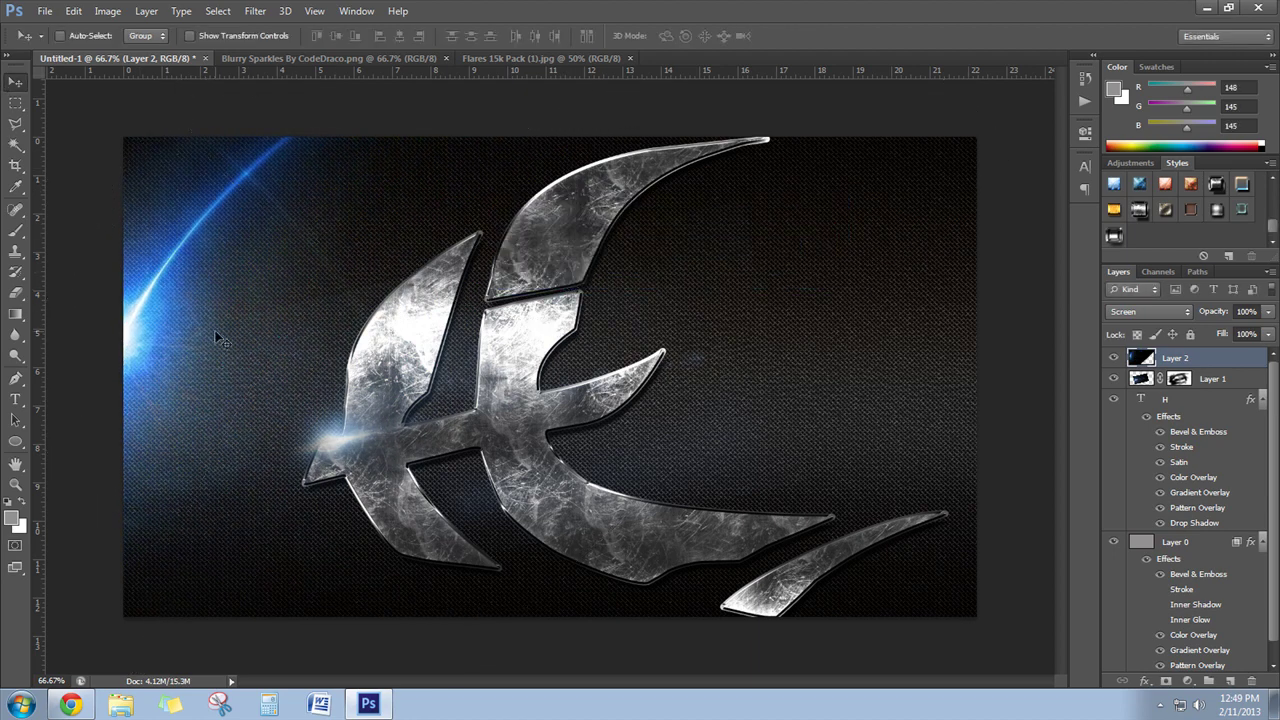
Step: Move the blue flare right onto the logo
mouse_move(195, 333)
left_mouse_down()
mouse_move(511, 277)
mouse_move(466, 277)
mouse_move(436, 318)
mouse_move(436, 300)
left_mouse_up()
right_click(433, 254)
left_click(383, 288)
Step: Warp the flare arc to bend through the H's centre, apply it, and reposition it on the letterform
key("ctrl+t")
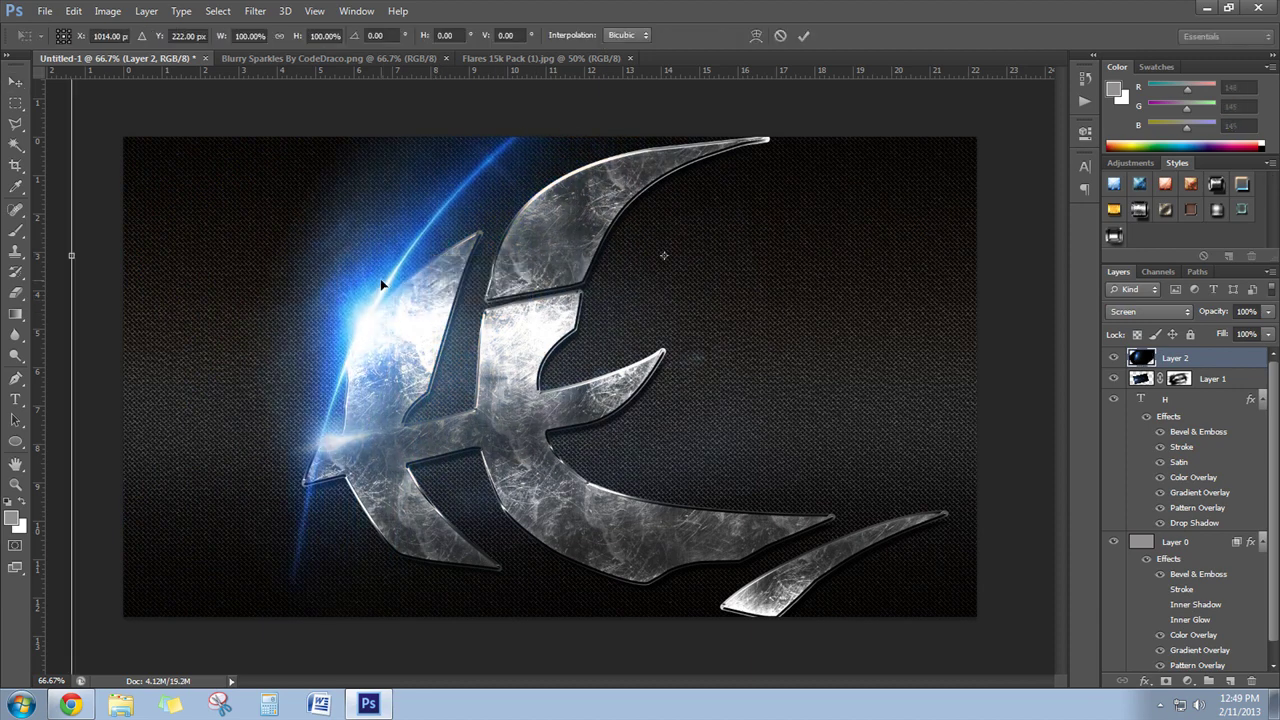
right_click(411, 242)
left_click(455, 369)
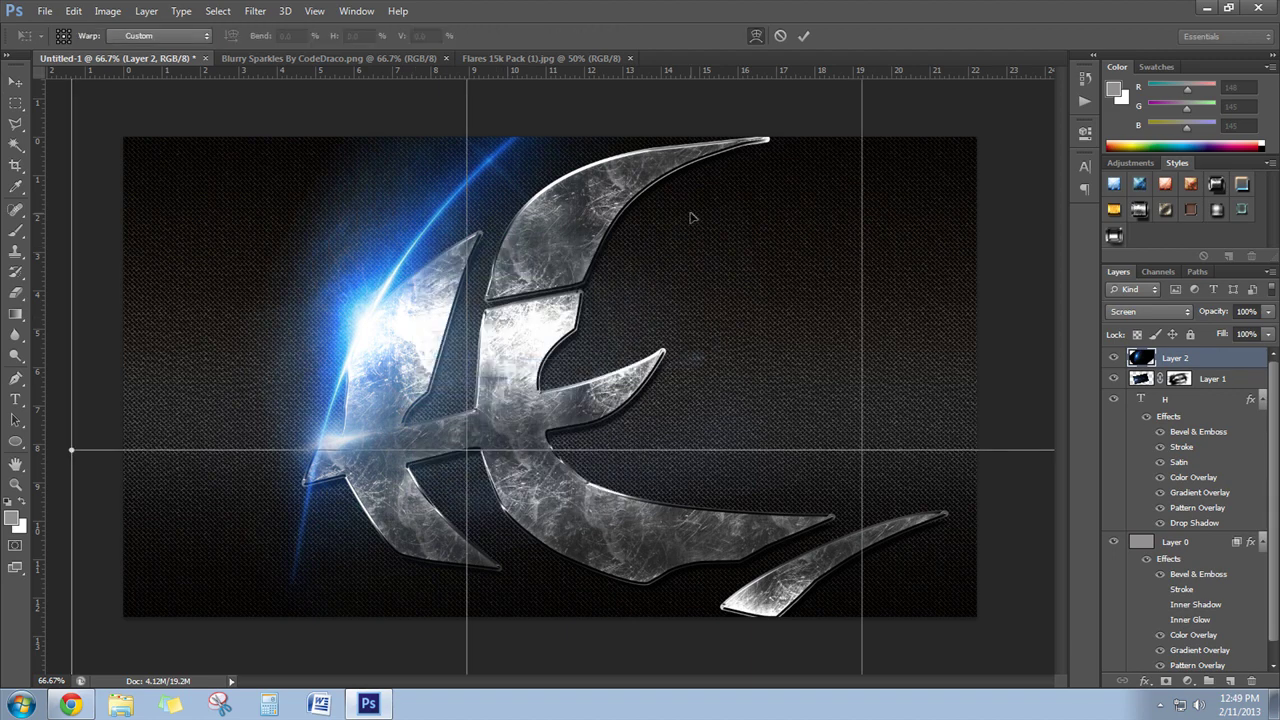
mouse_move(515, 178)
left_mouse_down()
mouse_move(651, 423)
mouse_move(825, 475)
mouse_move(308, 200)
left_mouse_up()
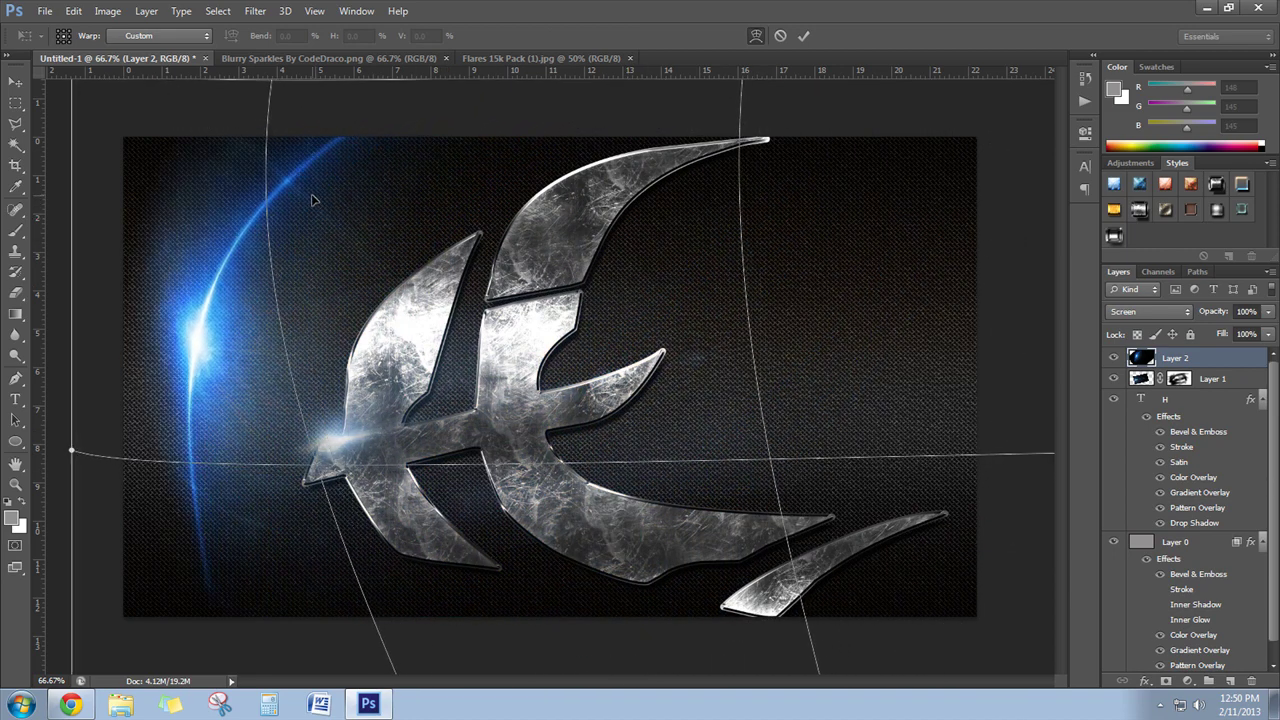
left_click(20, 81)
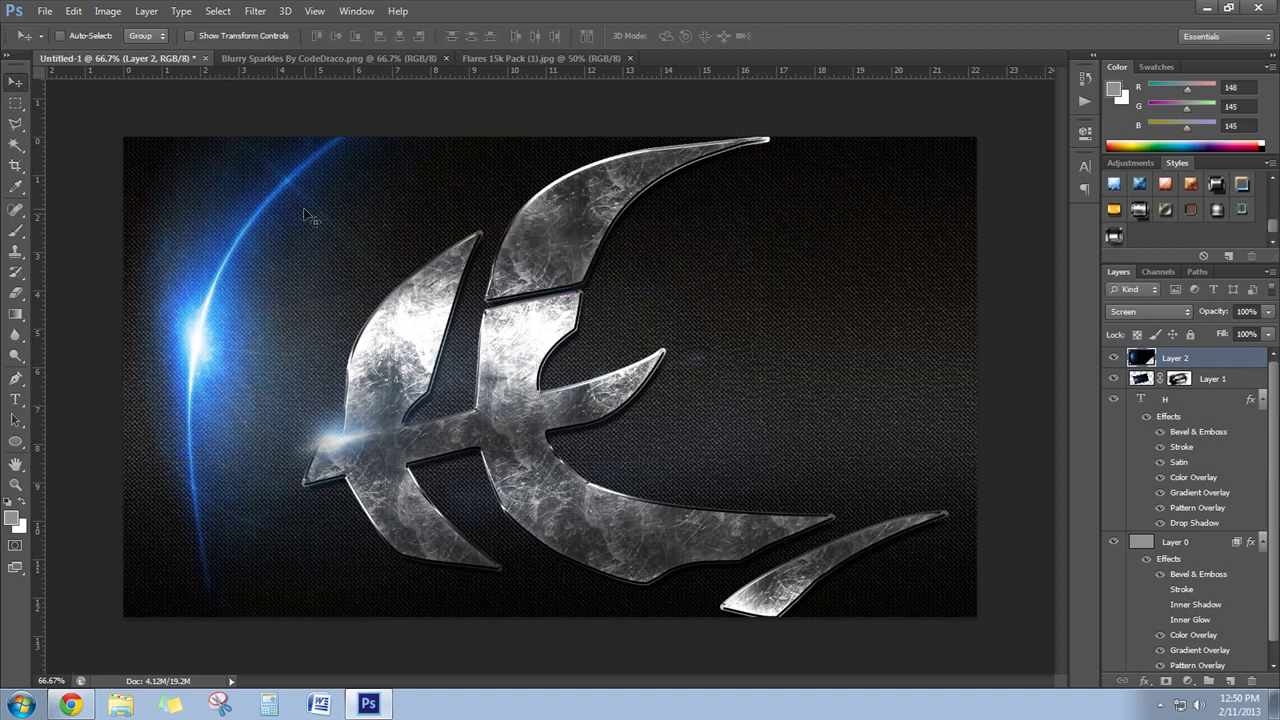
left_click_drag(200, 258, 489, 221)
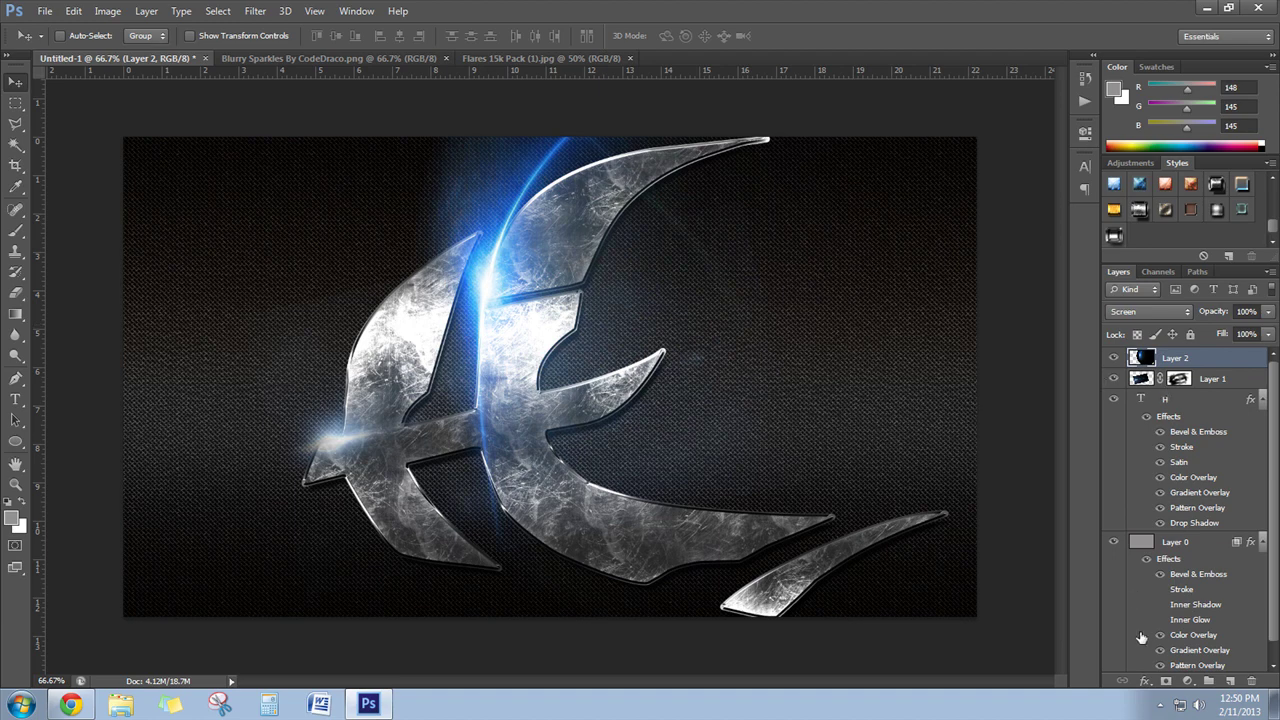
Step: Mask Layer 2, brush out excess flare around the letter's top and crossbar, and nudge the glow down
left_click(1164, 681)
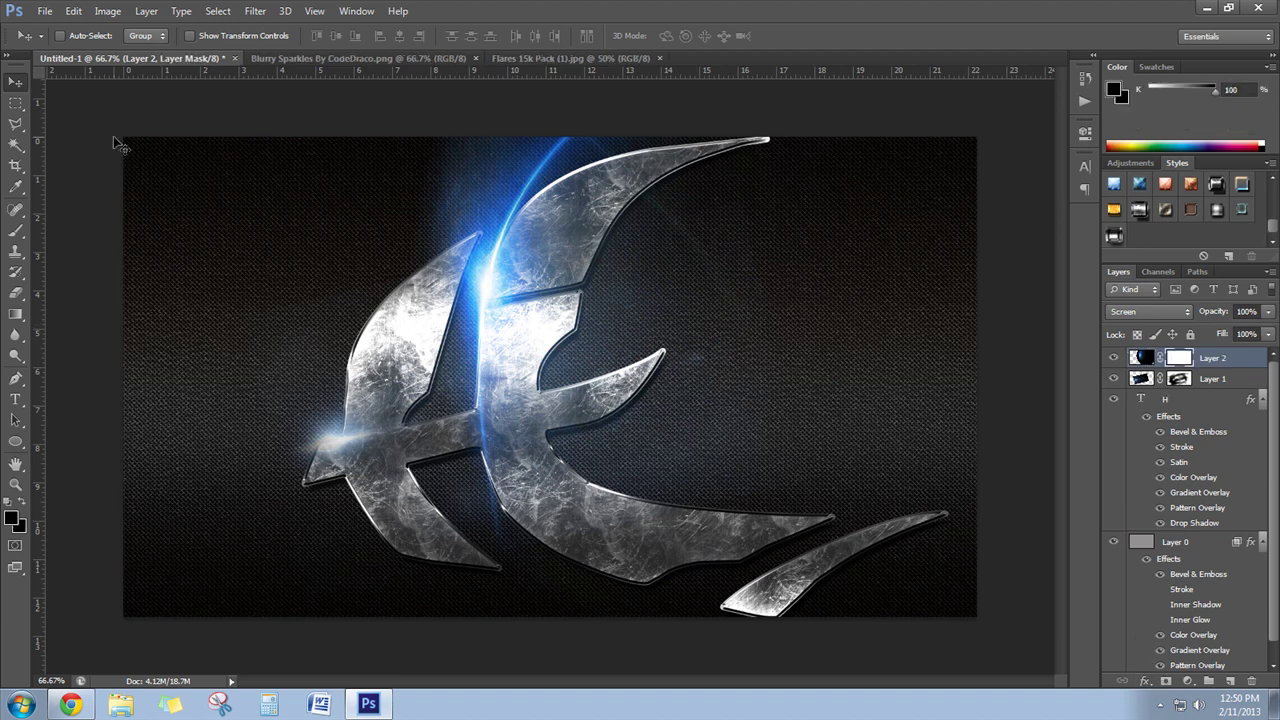
left_click(15, 230)
mouse_move(503, 163)
left_mouse_down()
mouse_move(562, 150)
mouse_move(429, 217)
left_mouse_up()
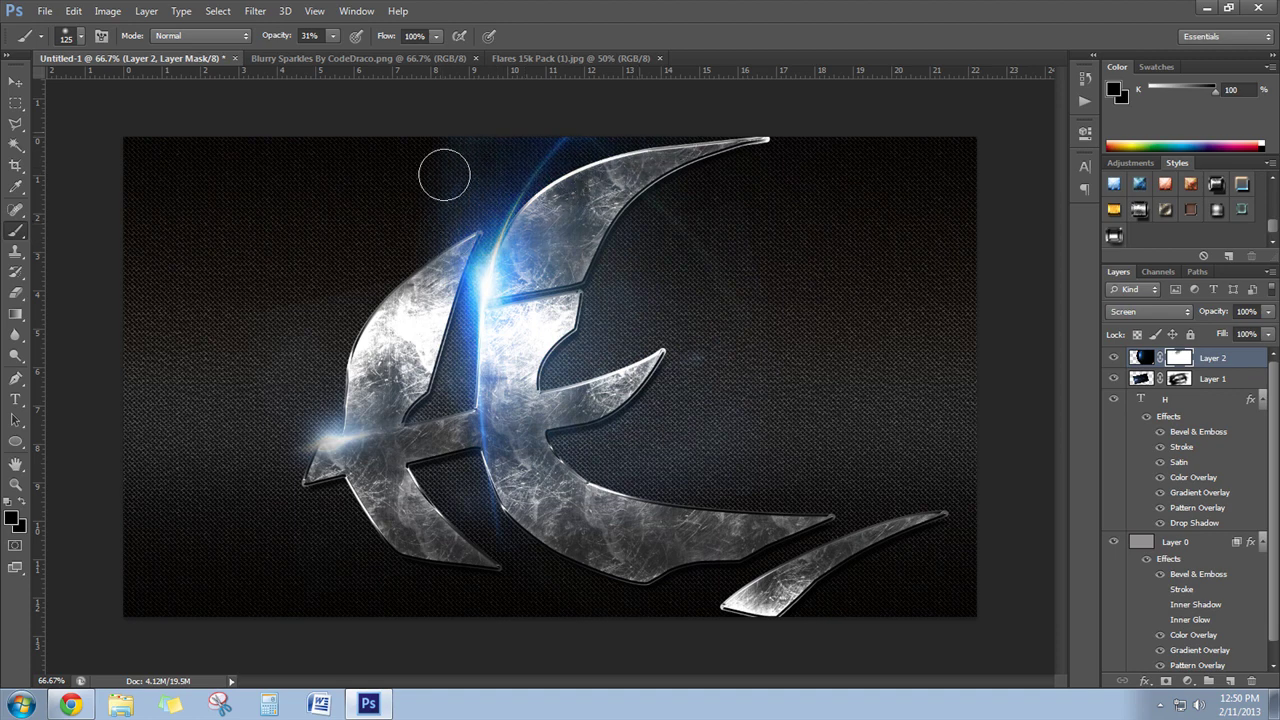
left_click_drag(486, 163, 548, 185)
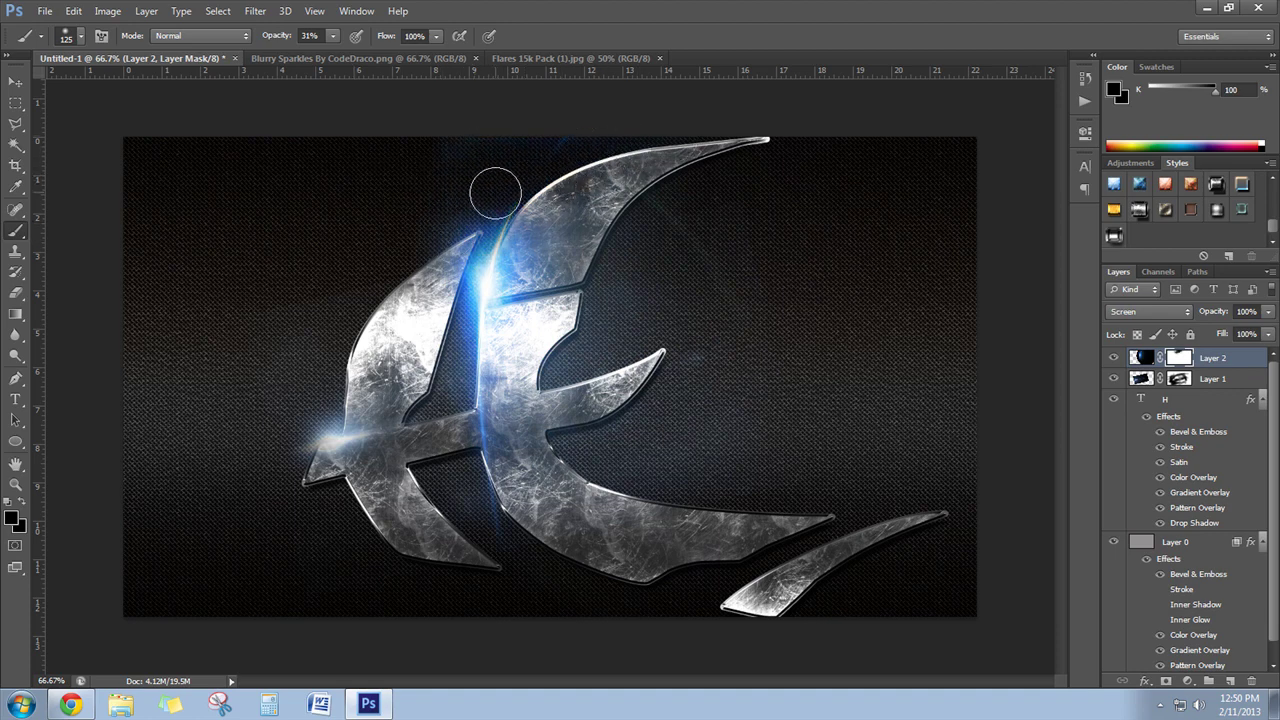
left_click_drag(492, 457, 434, 444)
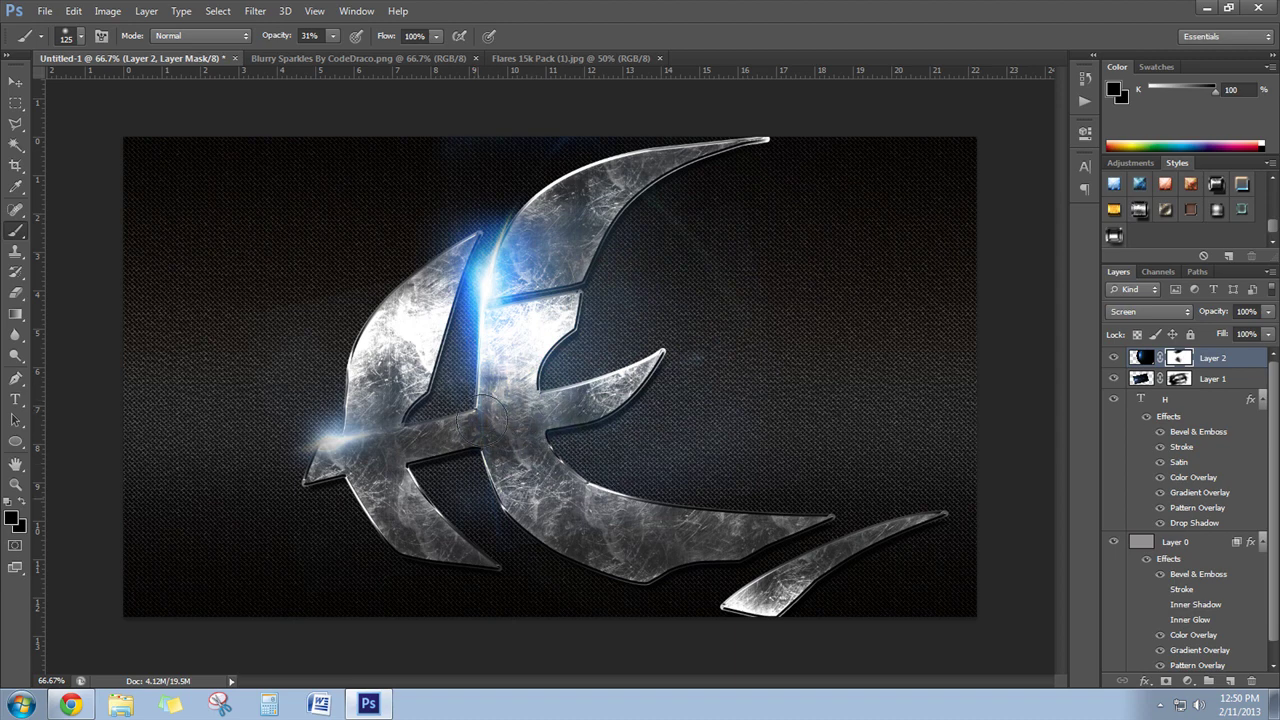
left_click_drag(514, 200, 540, 244)
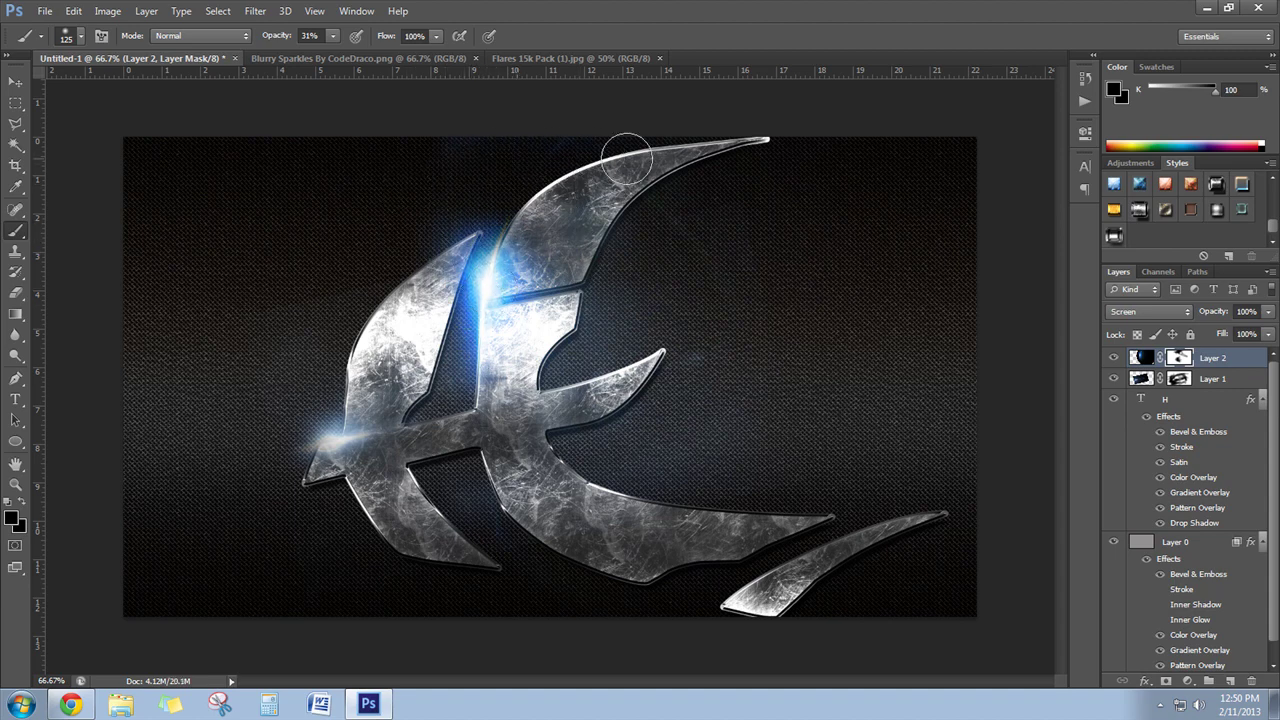
left_click(15, 81)
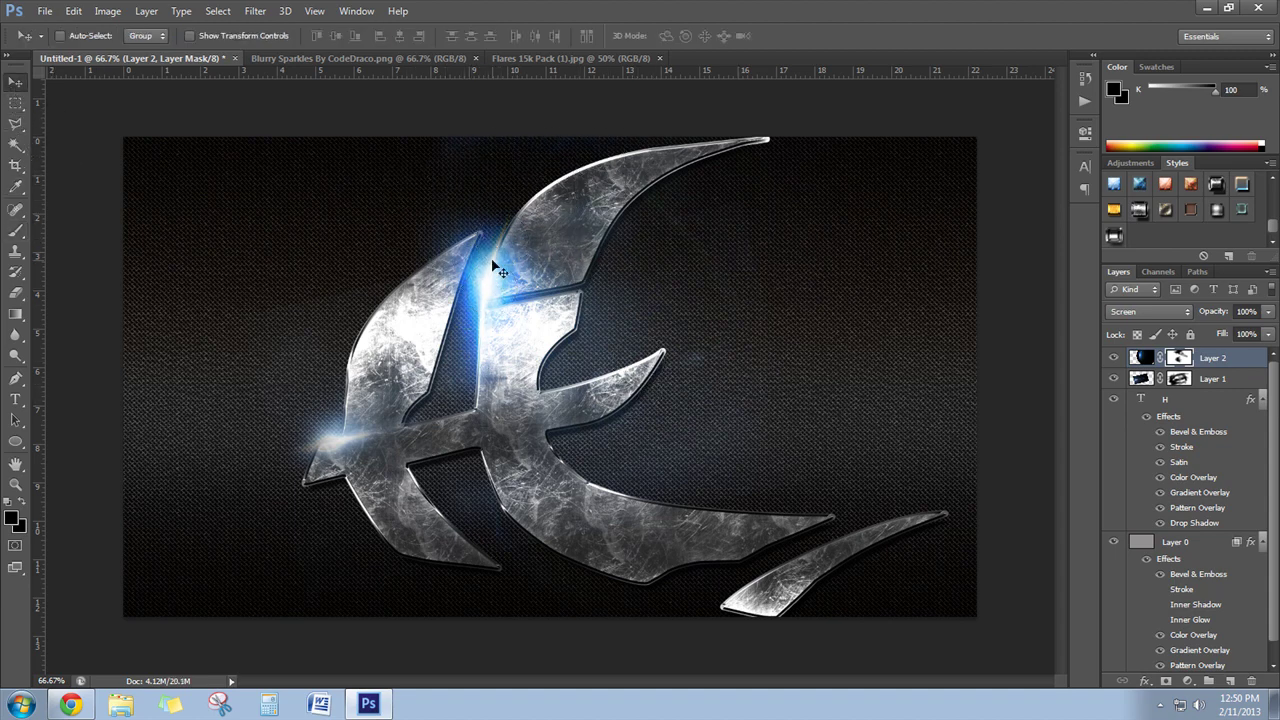
left_click_drag(493, 270, 491, 291)
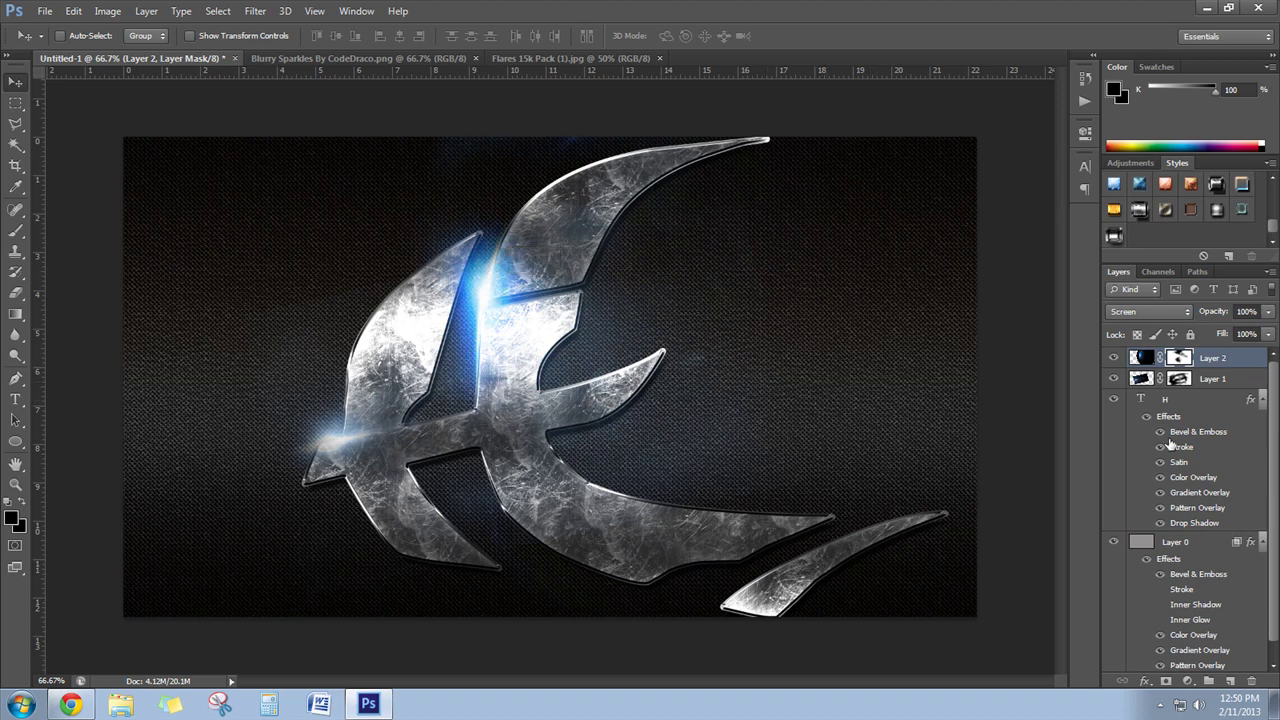
Step: Apply Layer 2's mask permanently and bring up Layer 1's mask options
right_click(1183, 361)
left_click(1142, 414)
left_click(1183, 379)
right_click(1183, 379)
Step: Apply Layer 1's mask permanently, then bring up the File > Open dialog
left_click(1118, 428)
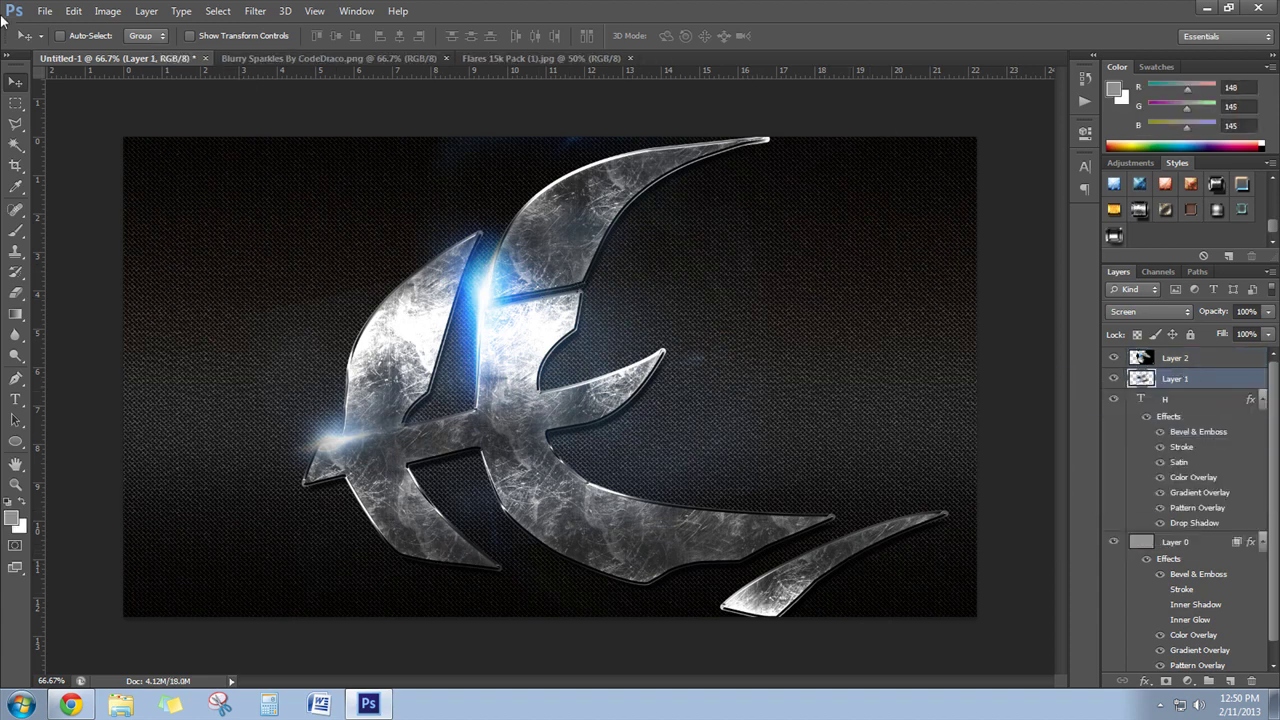
left_click(35, 12)
left_click(60, 40)
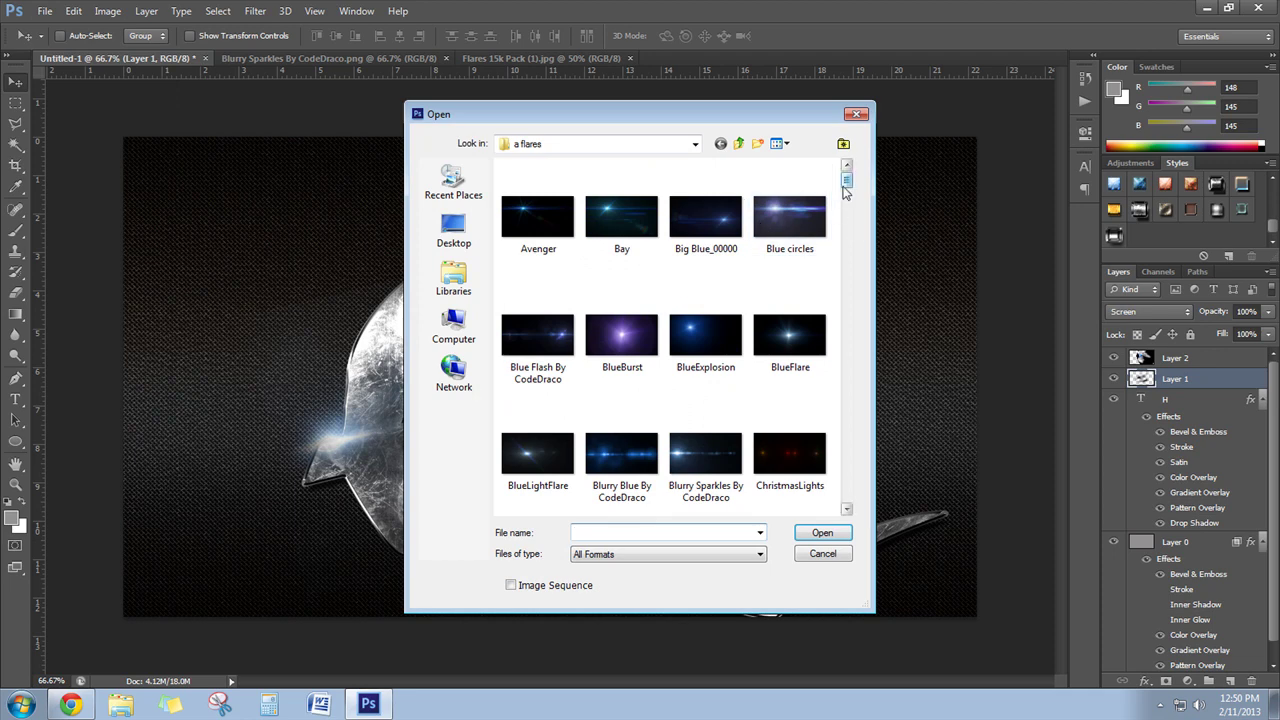
Step: Browse the 'a flares' folder thumbnails down to the Flare (42)–(51) images
scroll(847, 197, "down", 1)
mouse_move(847, 197)
left_mouse_down()
mouse_move(847, 338)
mouse_move(849, 222)
left_mouse_up()
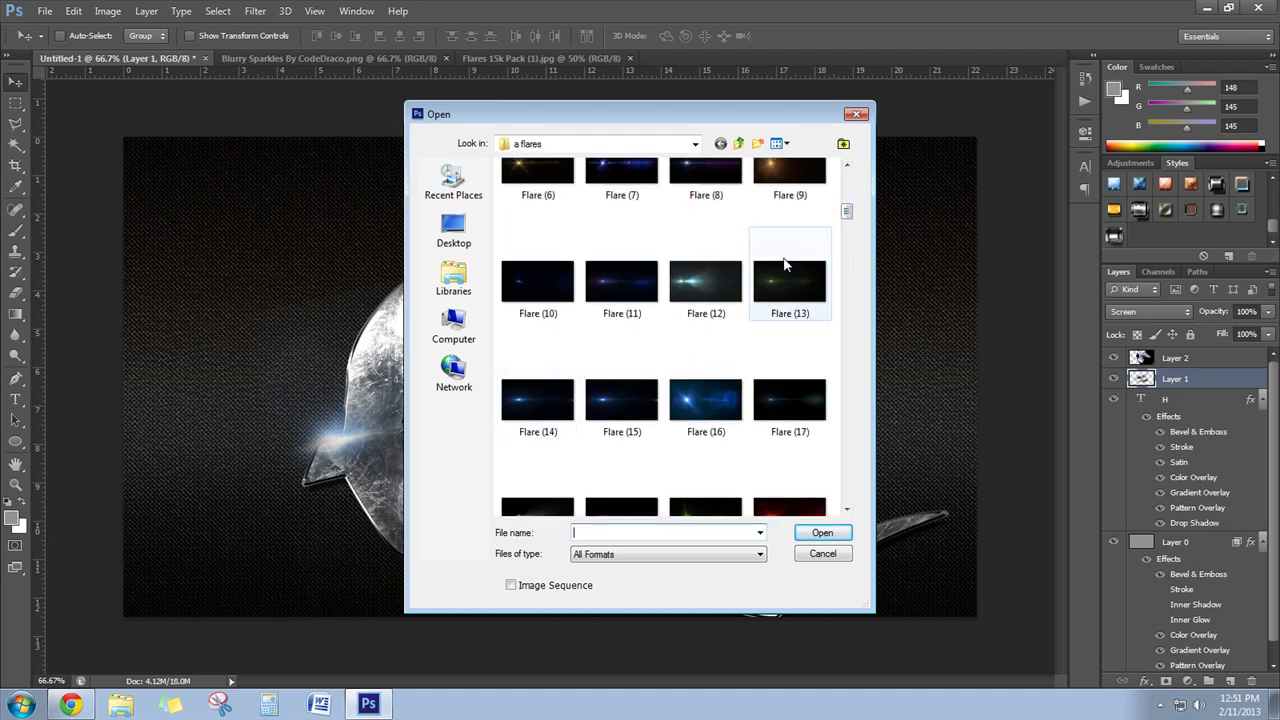
left_click_drag(849, 222, 855, 272)
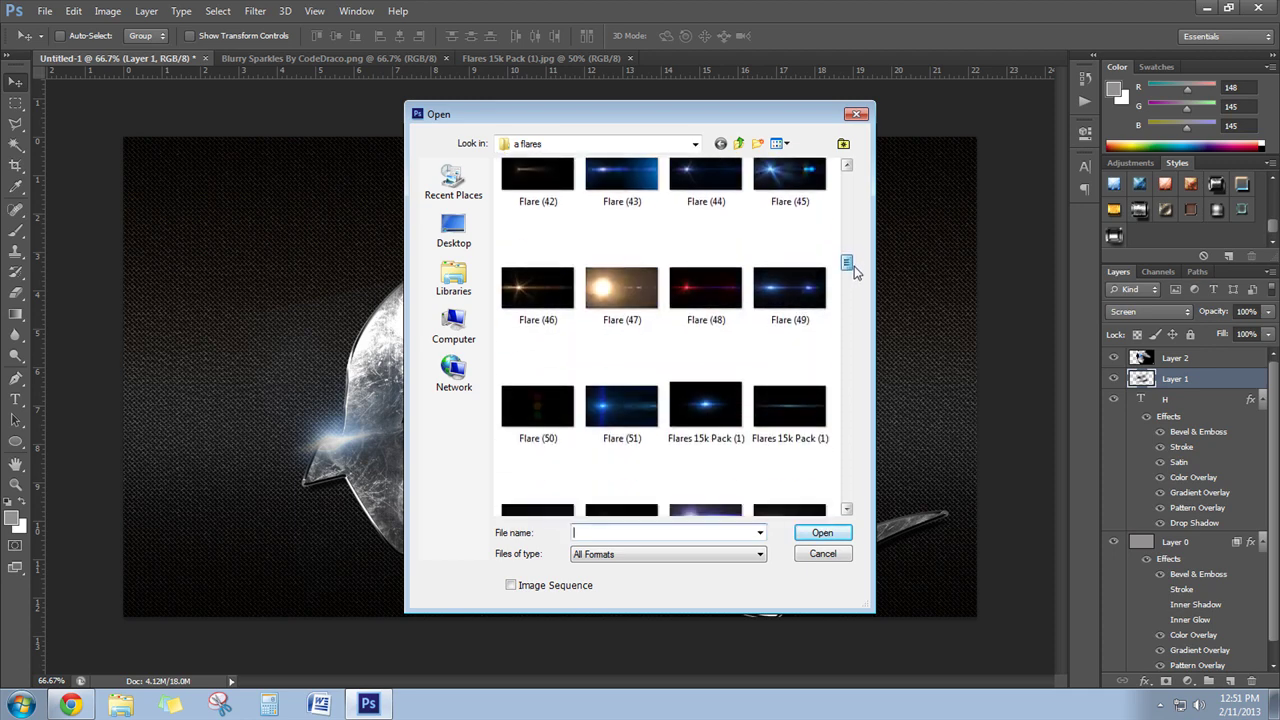
left_click(814, 540)
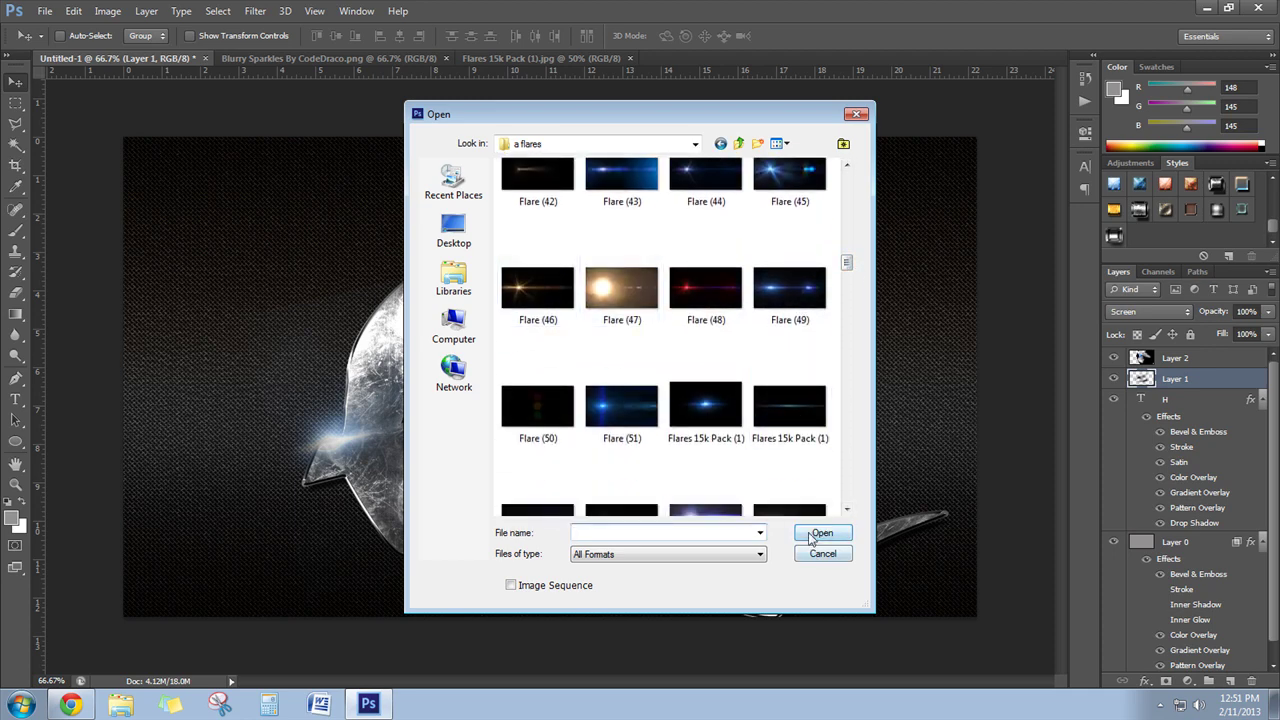